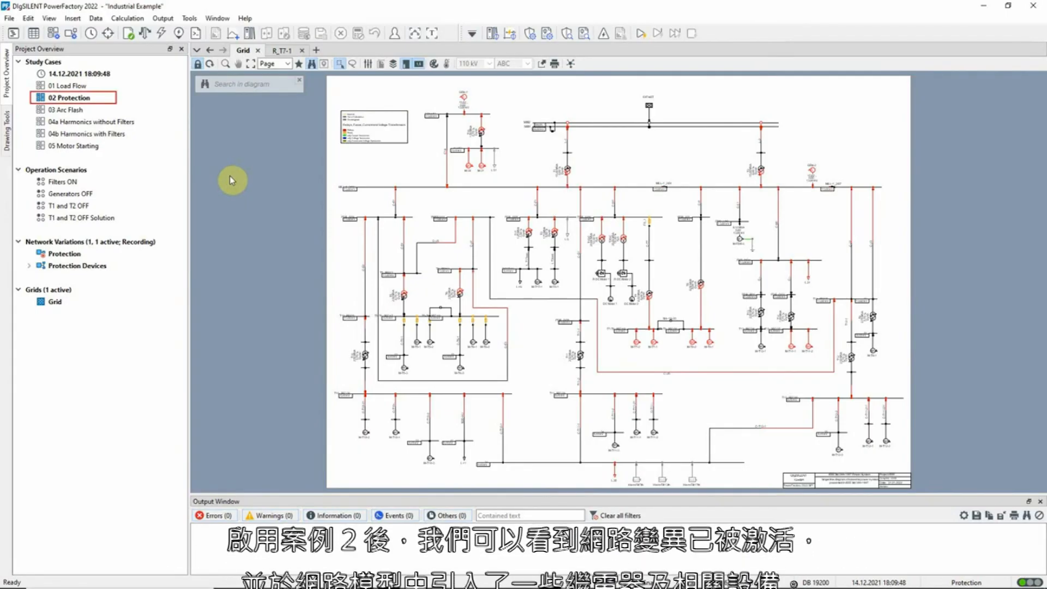
# Expand the Protection Devices variation and review the grid's relays in the Network Model Manager
pyautogui.click(29, 266)
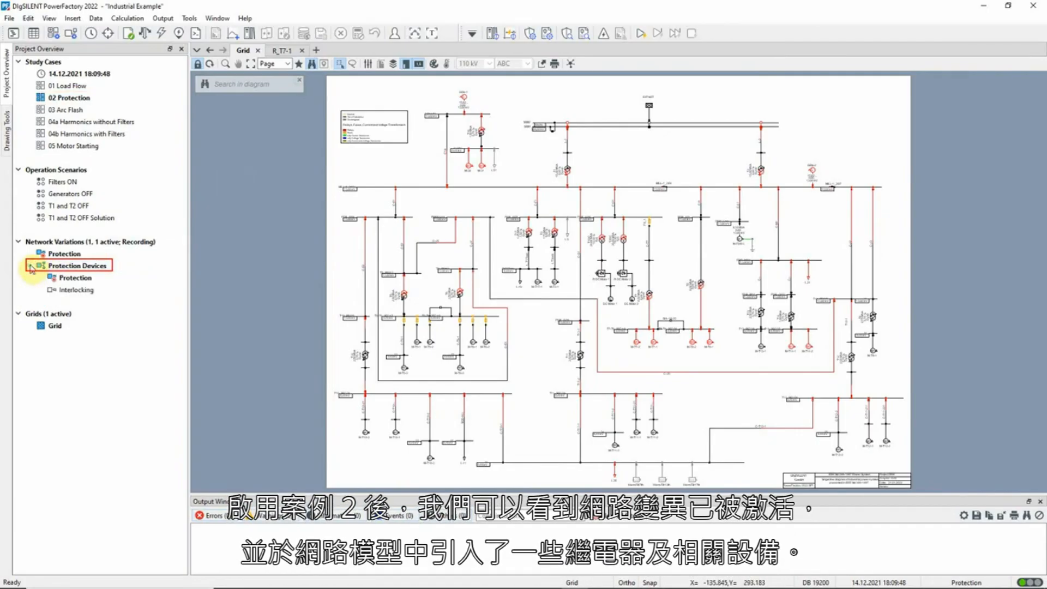
pyautogui.click(32, 35)
pyautogui.scroll(-8, 136, 186)
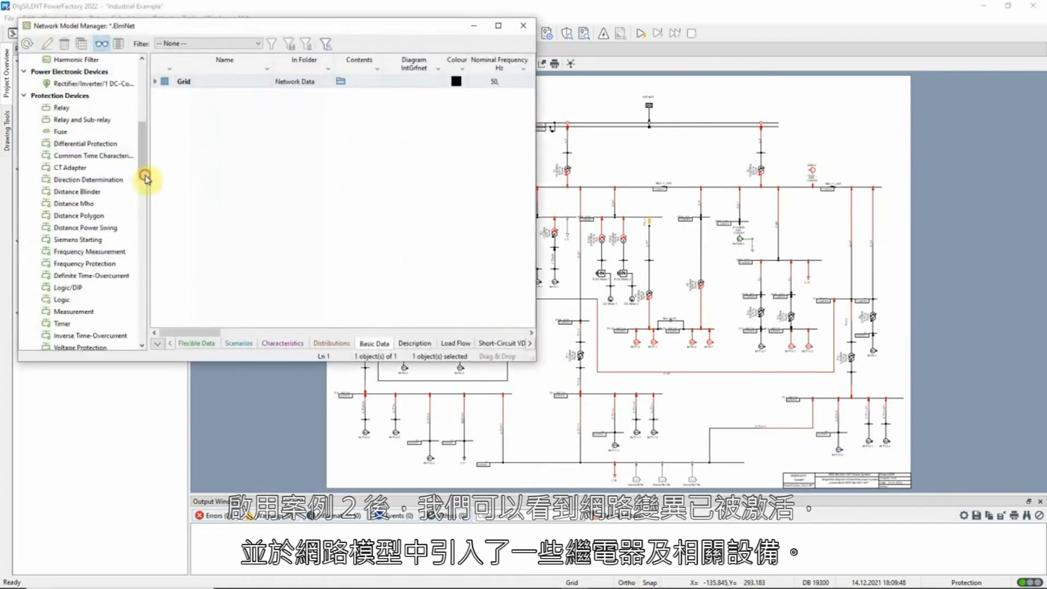
pyautogui.click(109, 108)
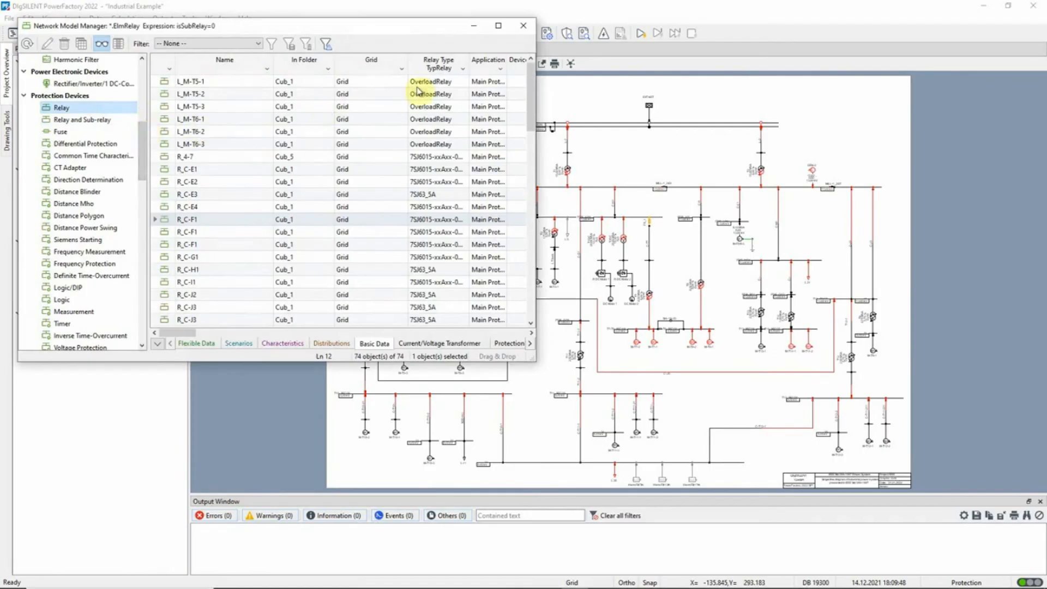
pyautogui.click(517, 22)
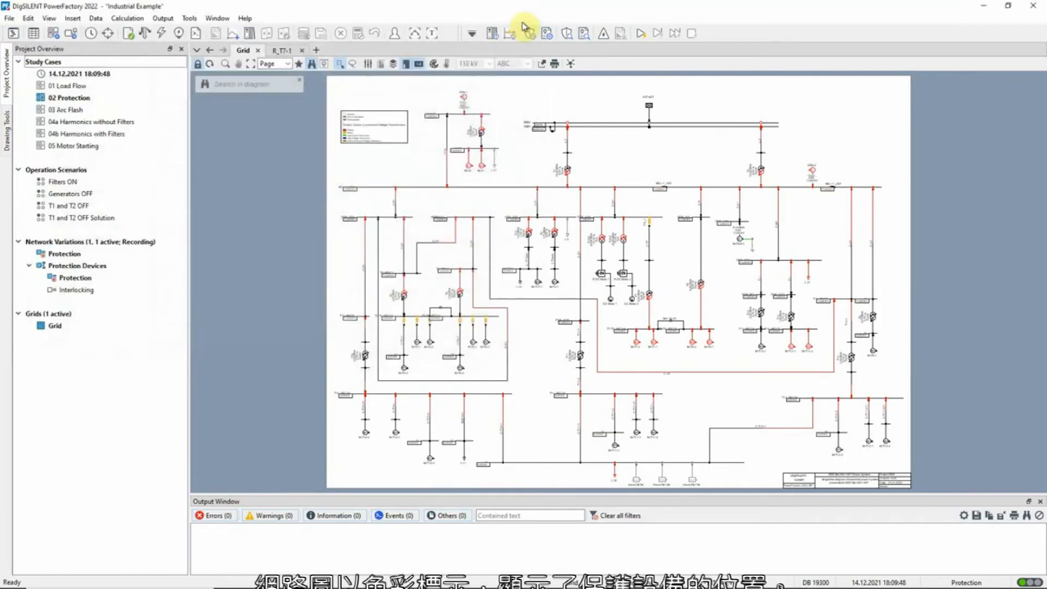
# Check the diagram colouring scheme for relays, fuses, and current and voltage transformers
pyautogui.click(446, 64)
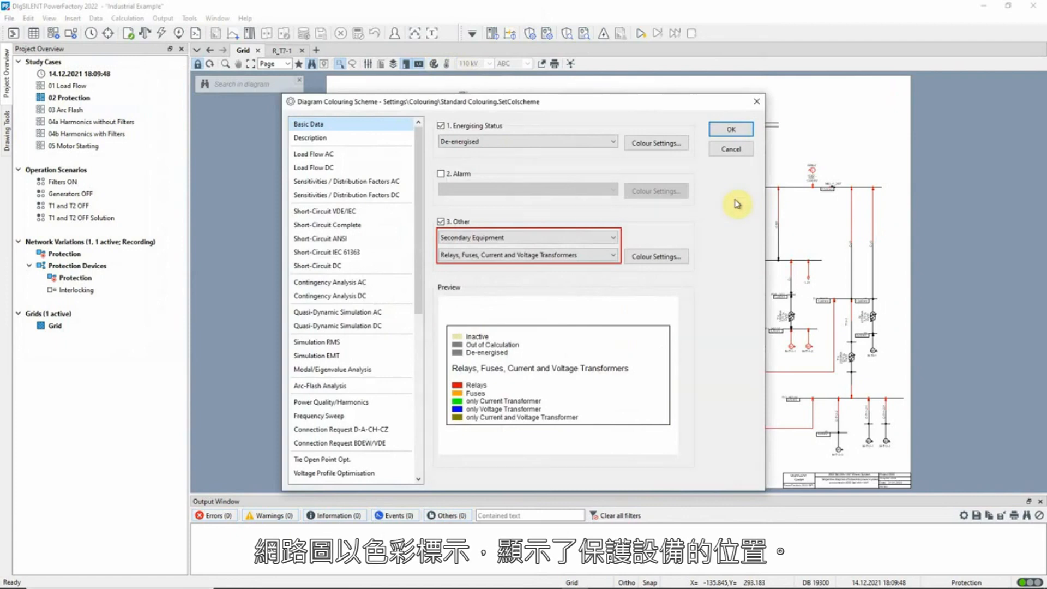
pyautogui.press('Return')
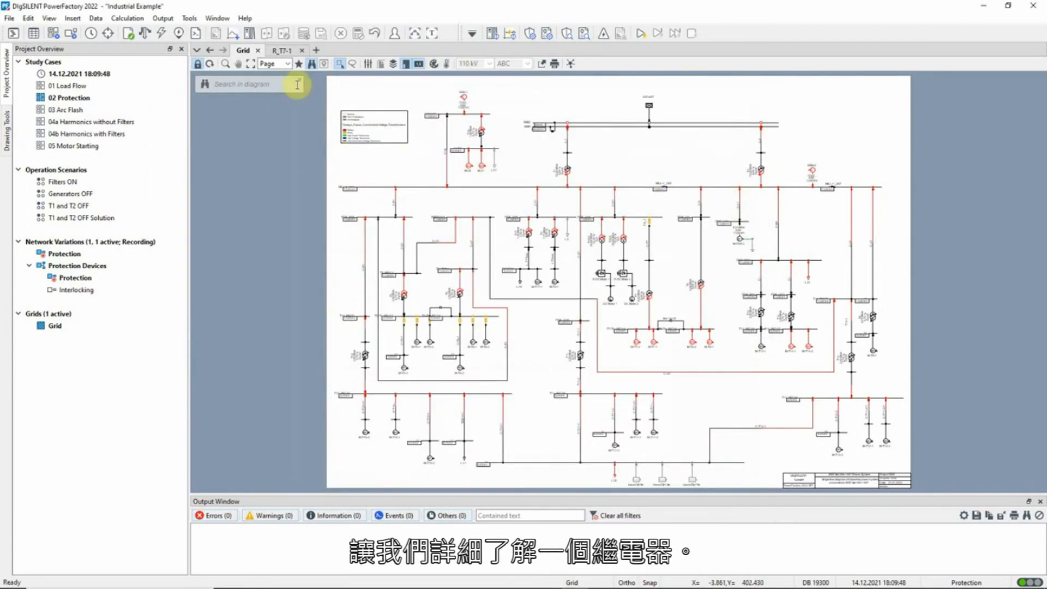
# Open relay R_T7-1 from the devices of motor M-T7-1's cubicle and show its block diagram
pyautogui.moveTo(471, 193); pyautogui.dragTo(806, 379)
pyautogui.rightClick(665, 402)
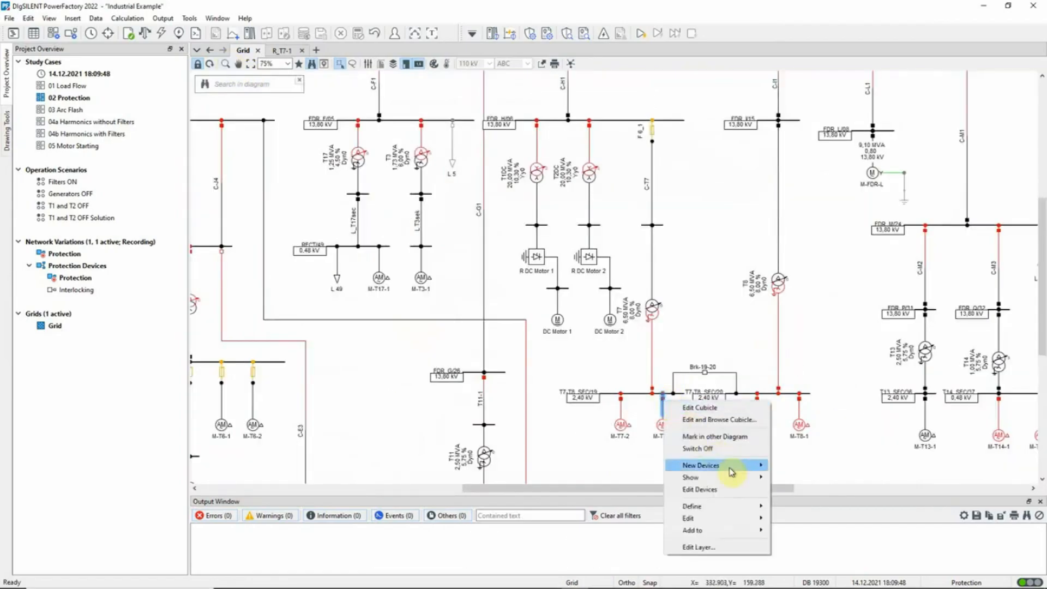
pyautogui.click(741, 490)
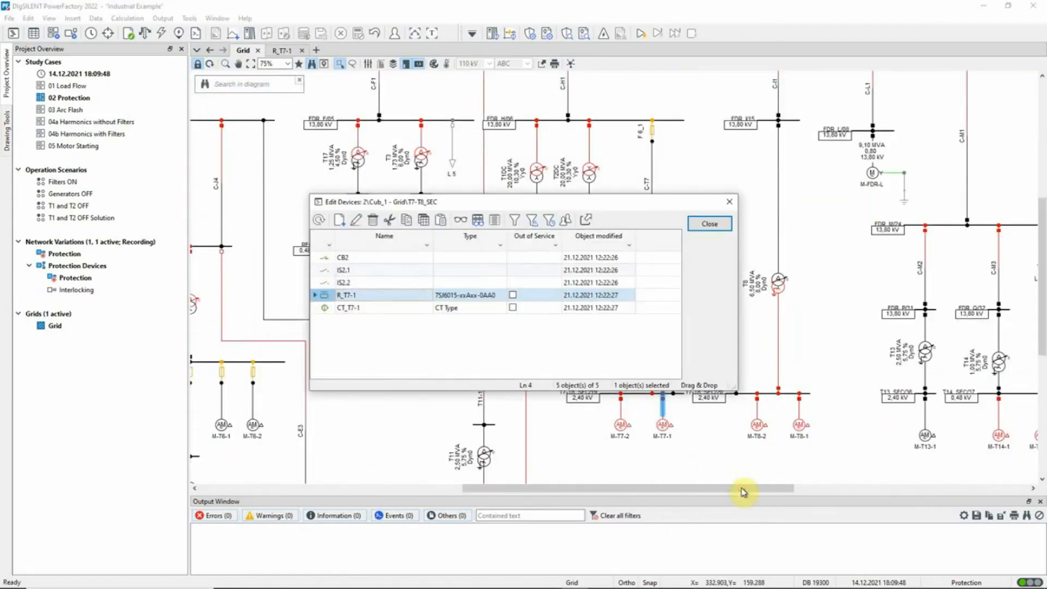
pyautogui.doubleClick(325, 297)
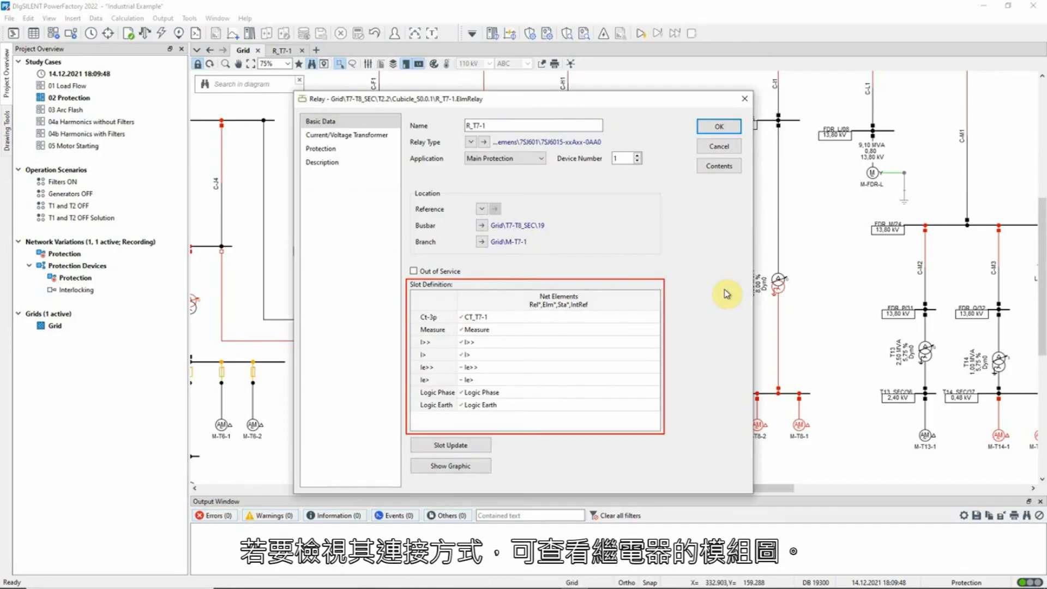
pyautogui.click(473, 472)
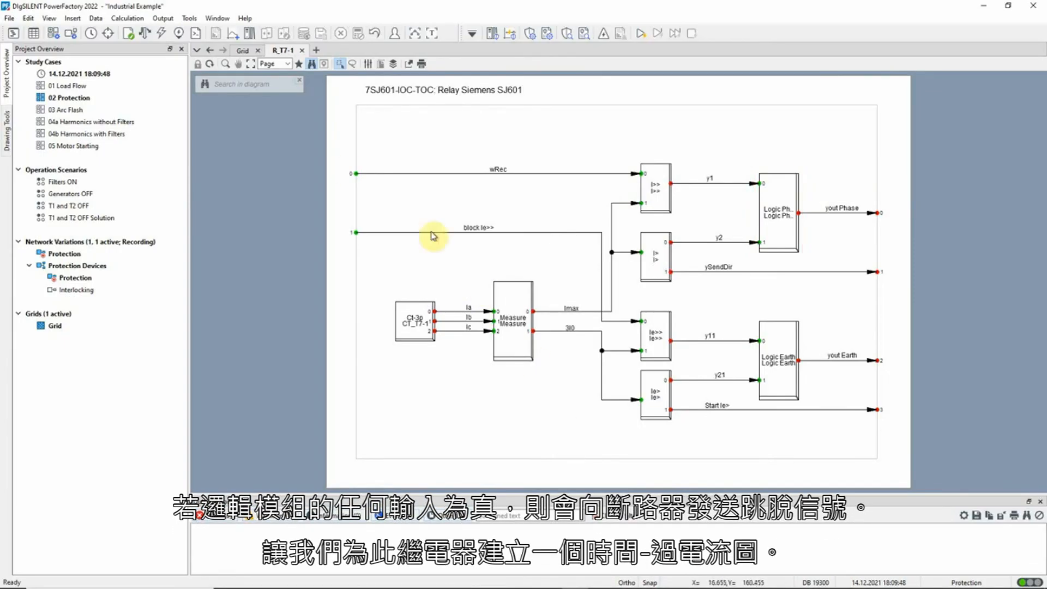
# Create a time-overcurrent plot for the relay in motor M-T7-1's cubicle on the grid diagram
pyautogui.click(244, 50)
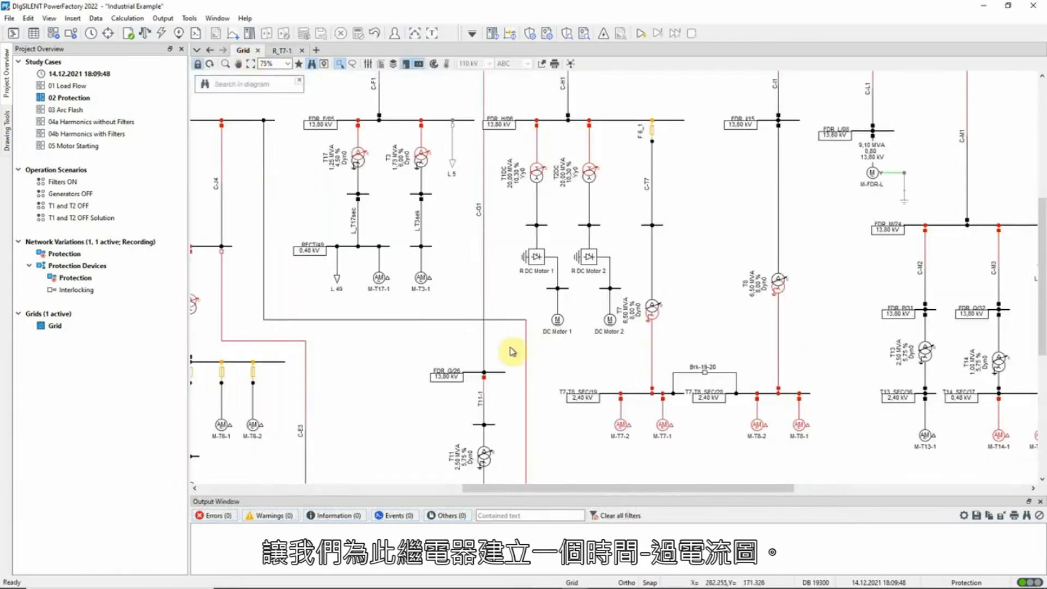
pyautogui.rightClick(664, 403)
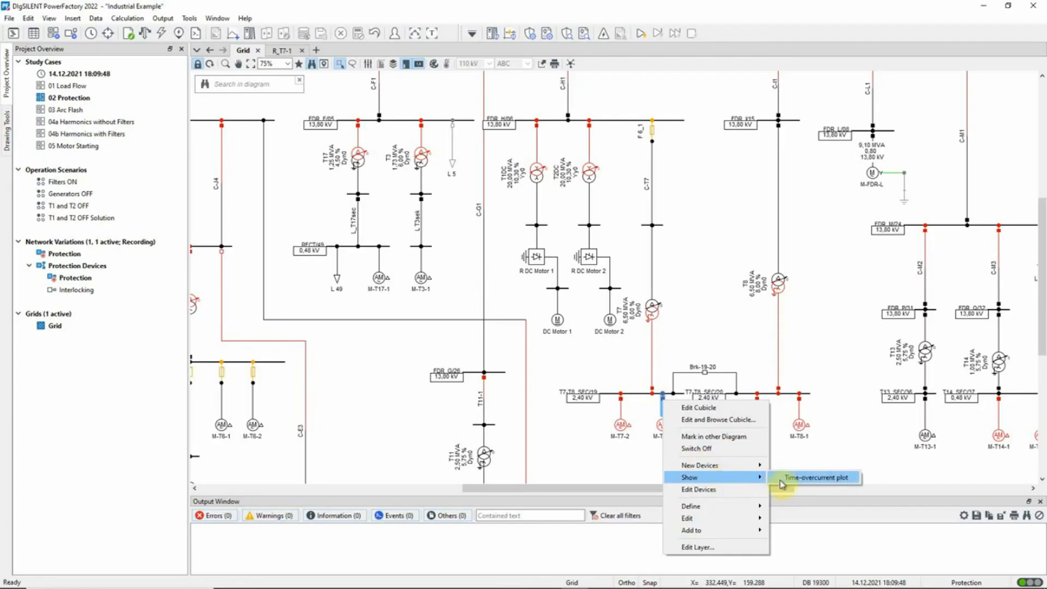
pyautogui.click(786, 479)
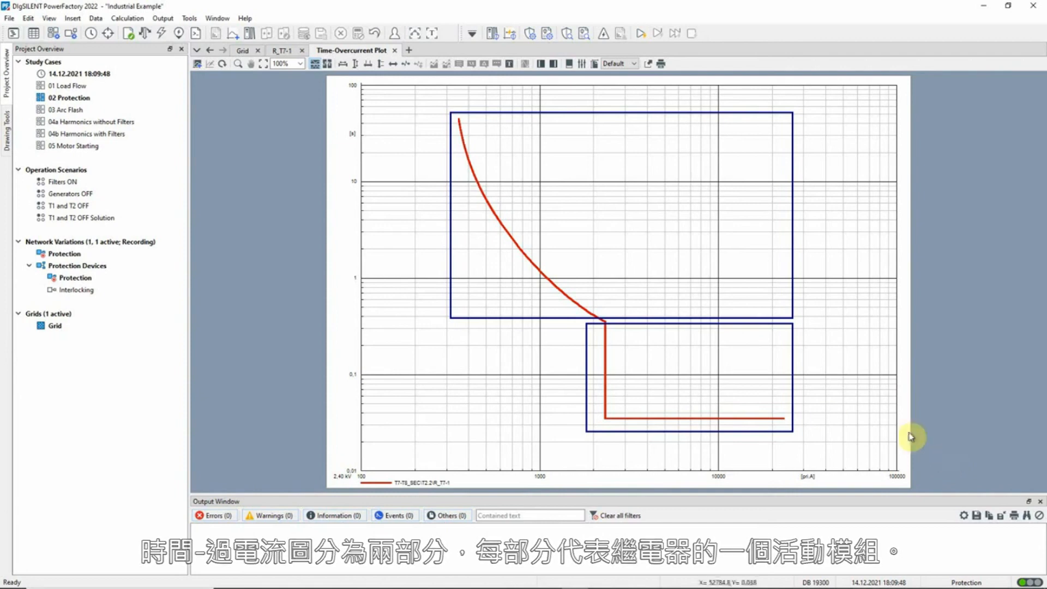
# Inspect the settings of the definite-time I>> and inverse-time I> elements behind the relay's plotted curve
pyautogui.doubleClick(673, 423)
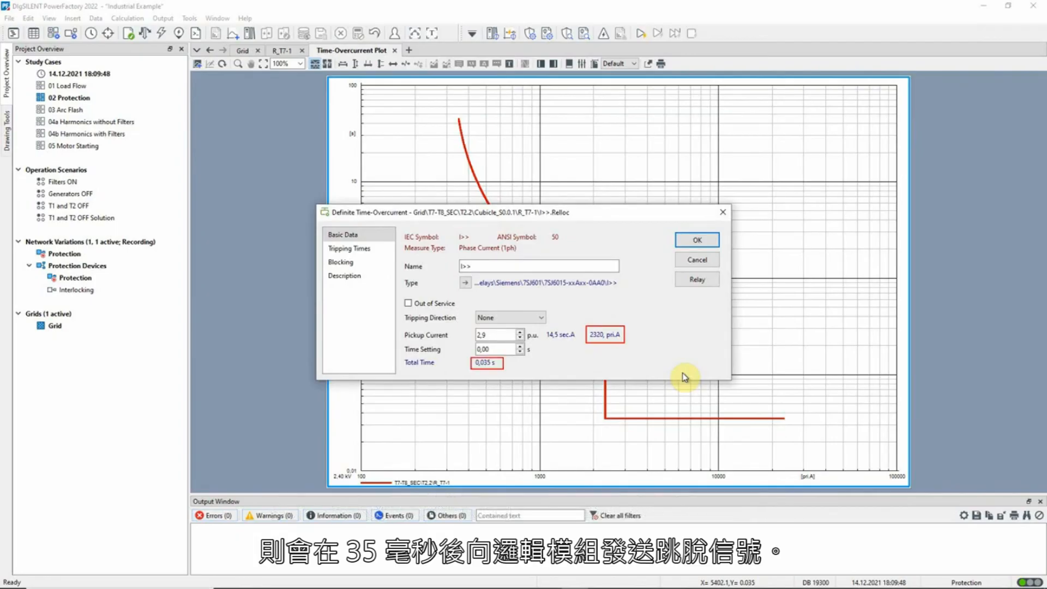
pyautogui.press('Escape')
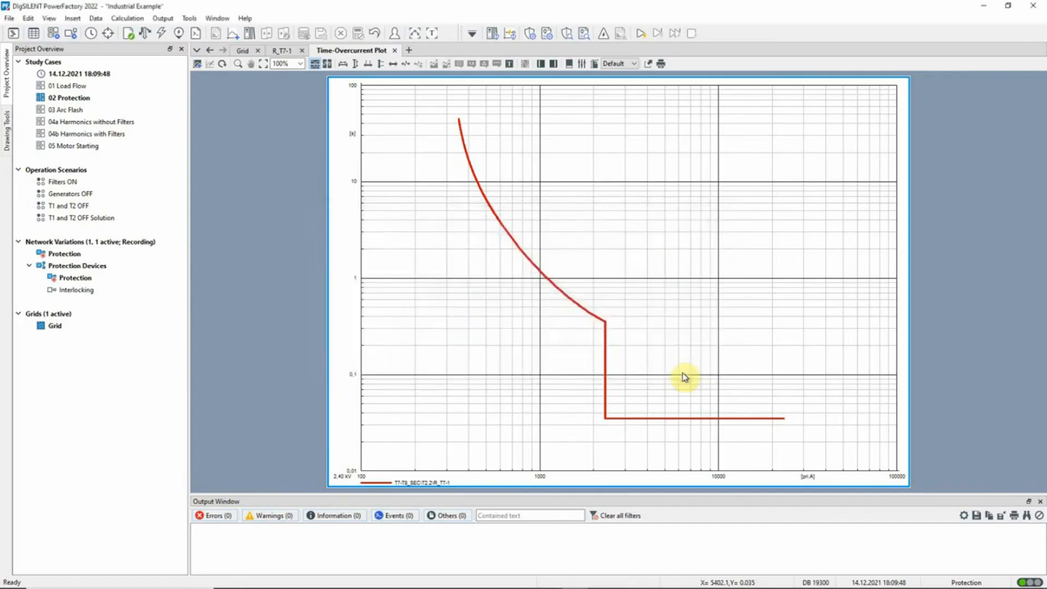
pyautogui.doubleClick(552, 285)
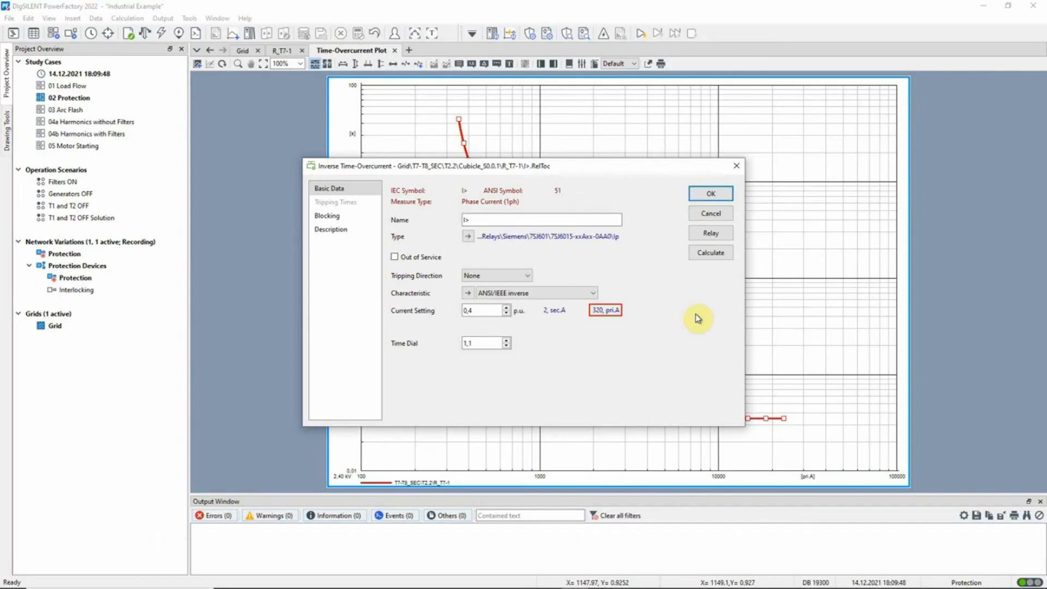
pyautogui.press('Return')
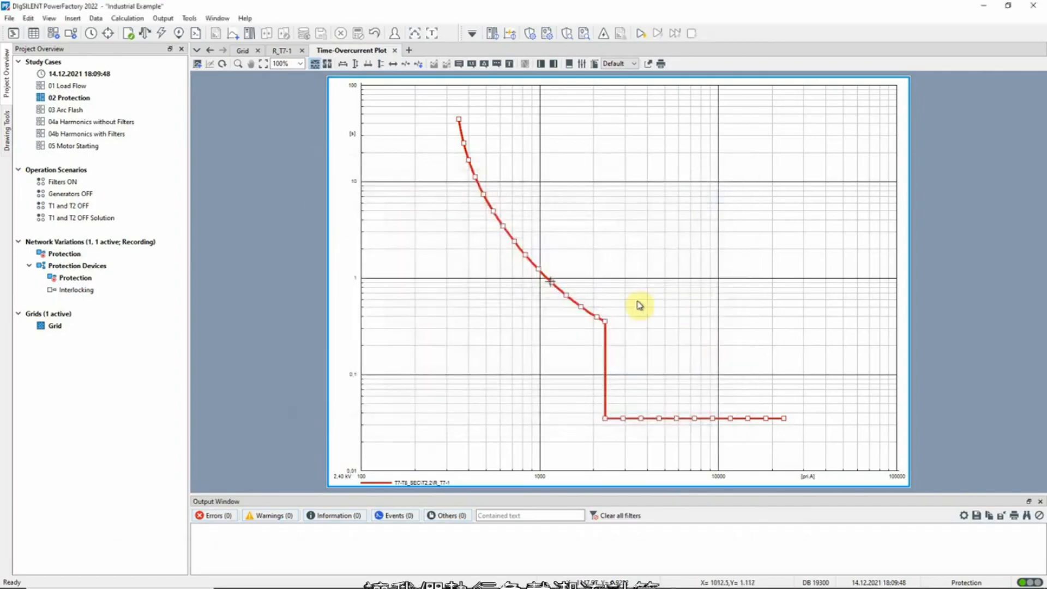
# Run a balanced, positive-sequence AC load flow calculation
pyautogui.click(149, 34)
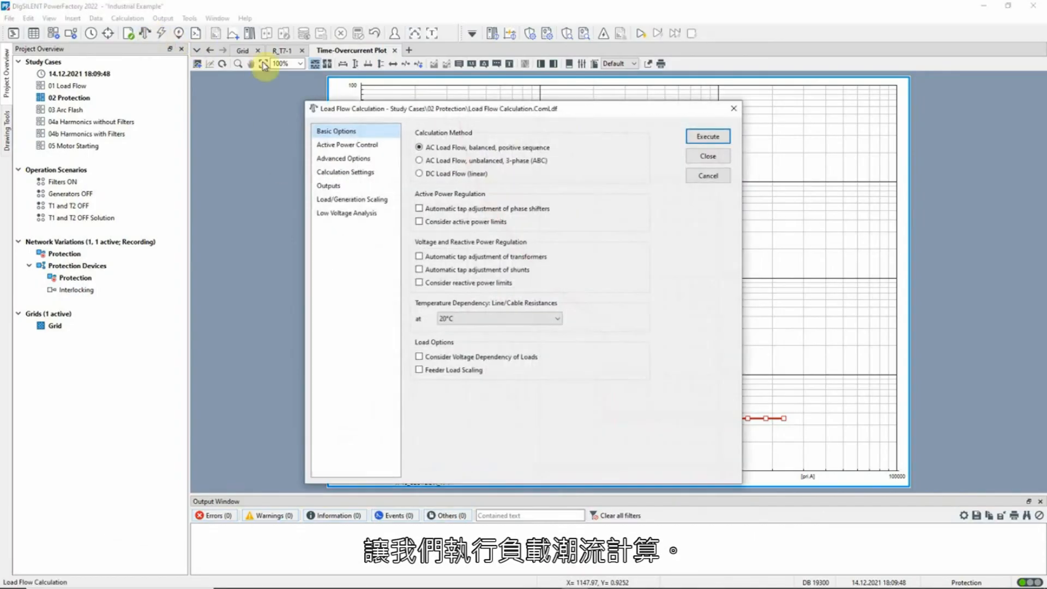
pyautogui.click(718, 137)
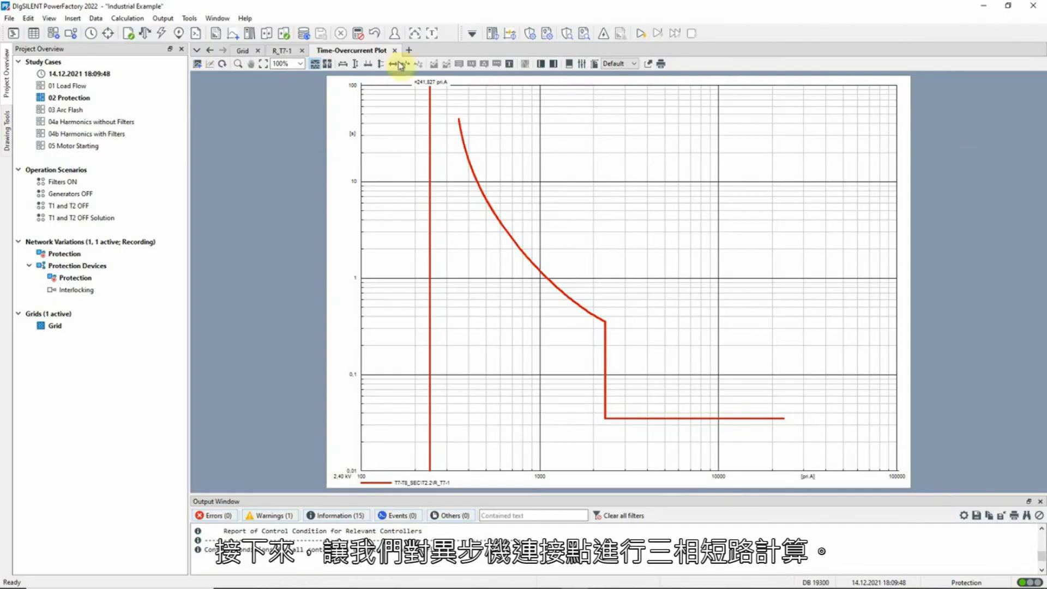
# Mark the cubicle of motor M-T7-1 from the grid diagram in the detailed T7-T8_SEC diagram
pyautogui.click(251, 52)
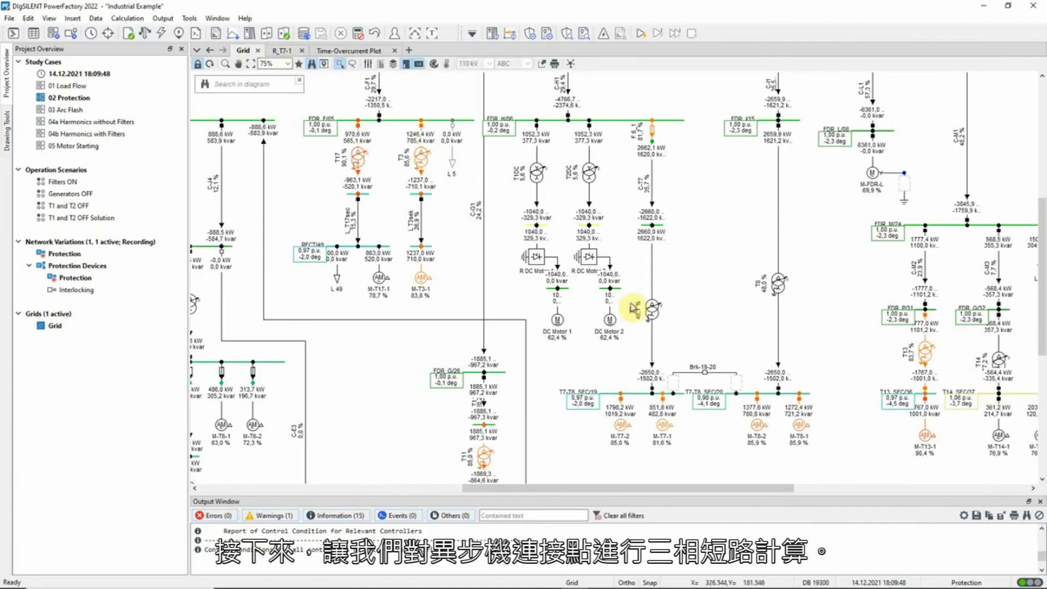
pyautogui.rightClick(663, 408)
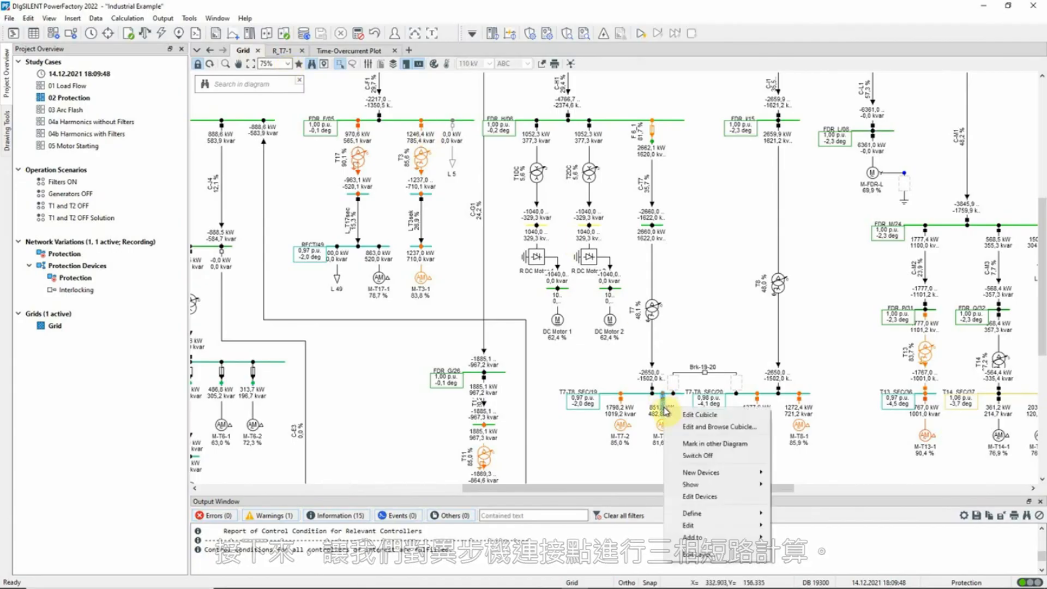
pyautogui.click(704, 444)
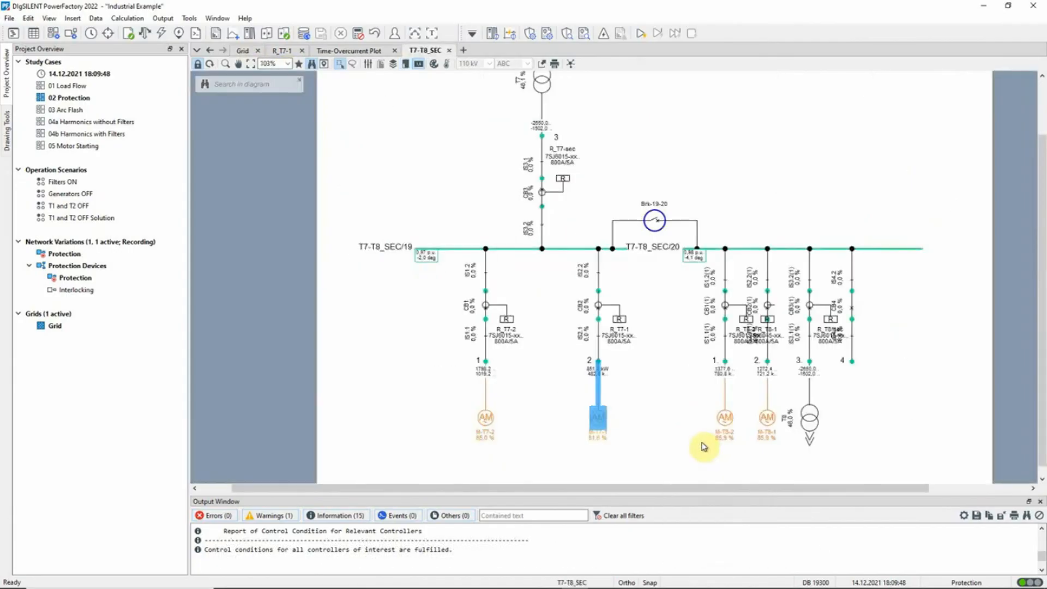
# Run a 3-Phase Short-Circuit calculation at motor M-T7-1's connection terminal and view the result on the time-overcurrent plot
pyautogui.rightClick(599, 364)
pyautogui.moveTo(688, 496)
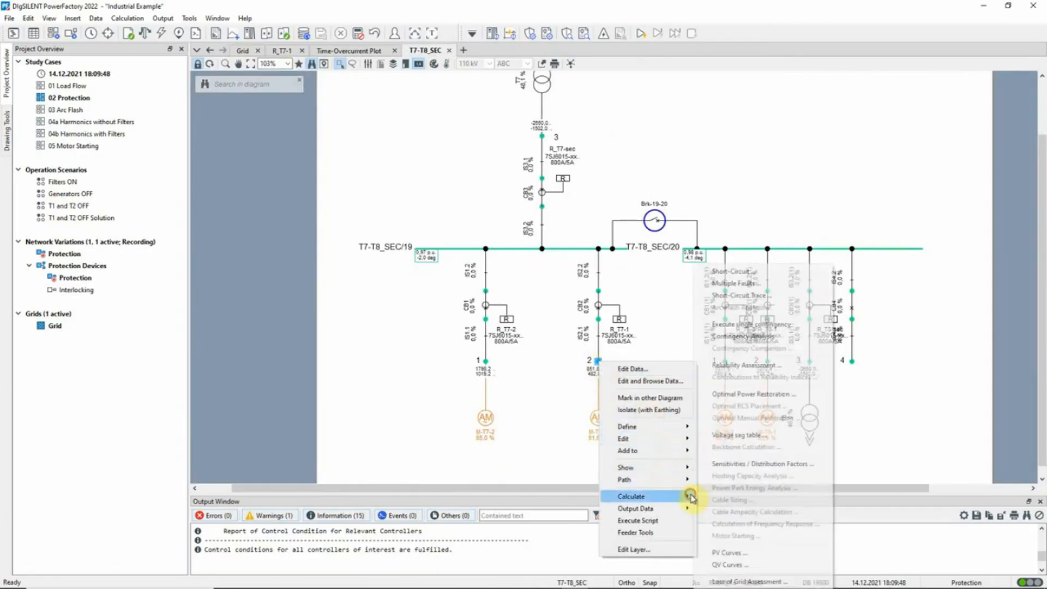
pyautogui.click(728, 272)
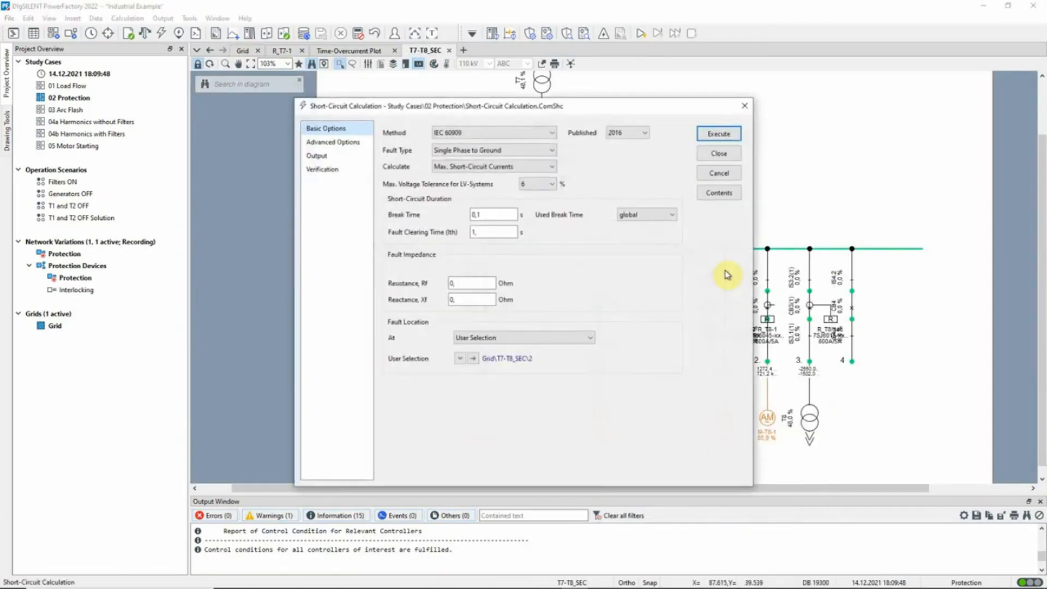
pyautogui.click(553, 151)
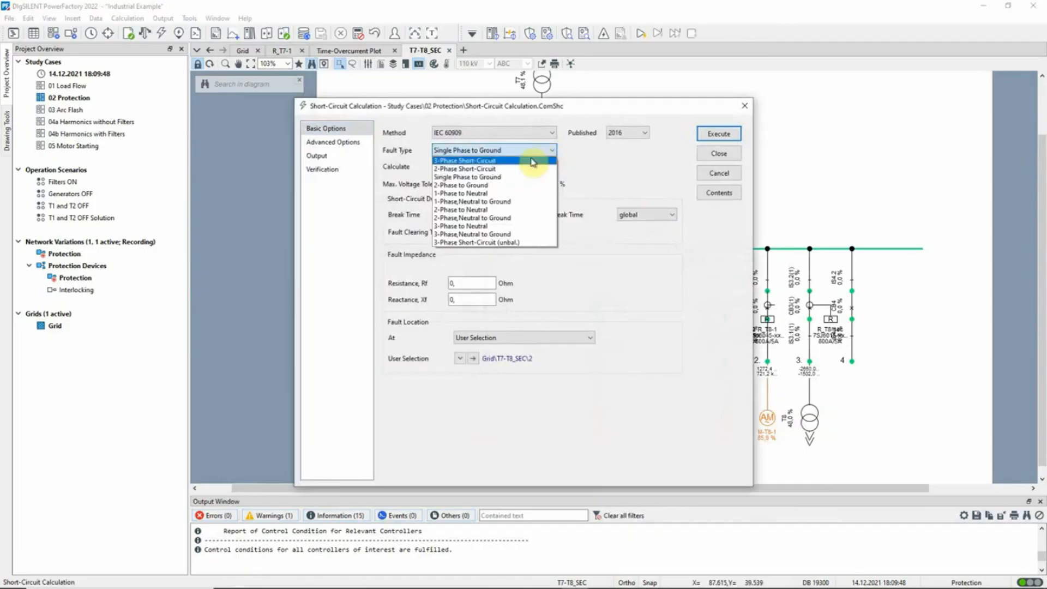
pyautogui.click(532, 161)
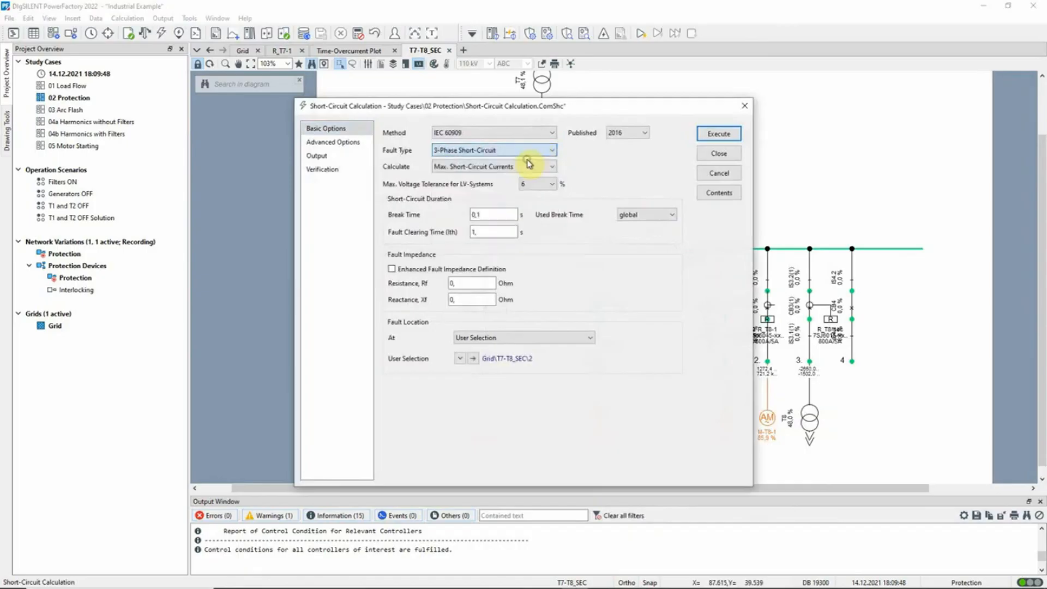
pyautogui.click(718, 137)
pyautogui.click(332, 52)
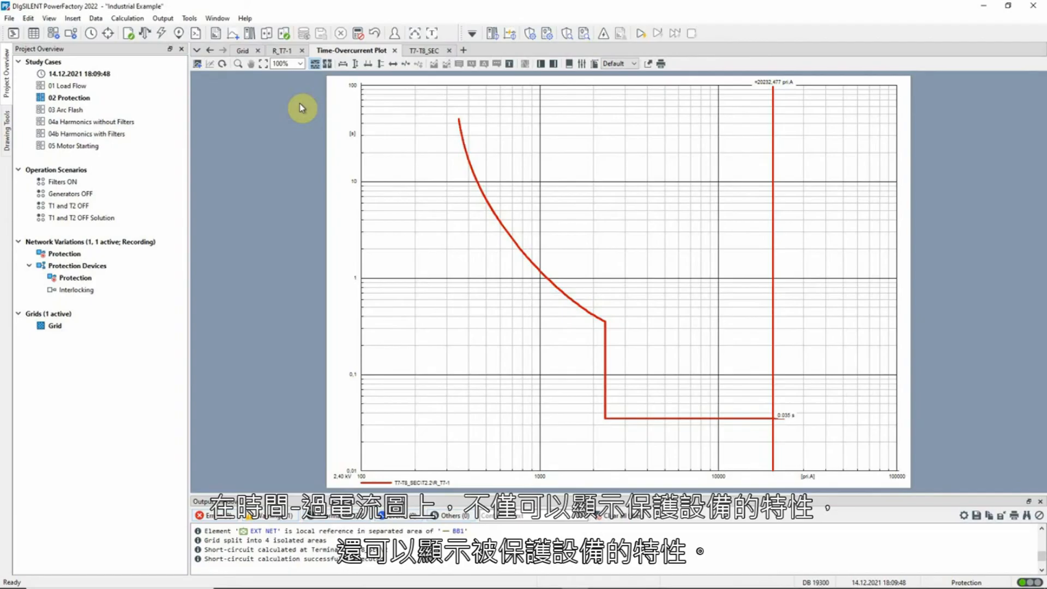
# Add the characteristic of asynchronous machine M-T7-1 to the existing time-overcurrent plot
pyautogui.click(242, 51)
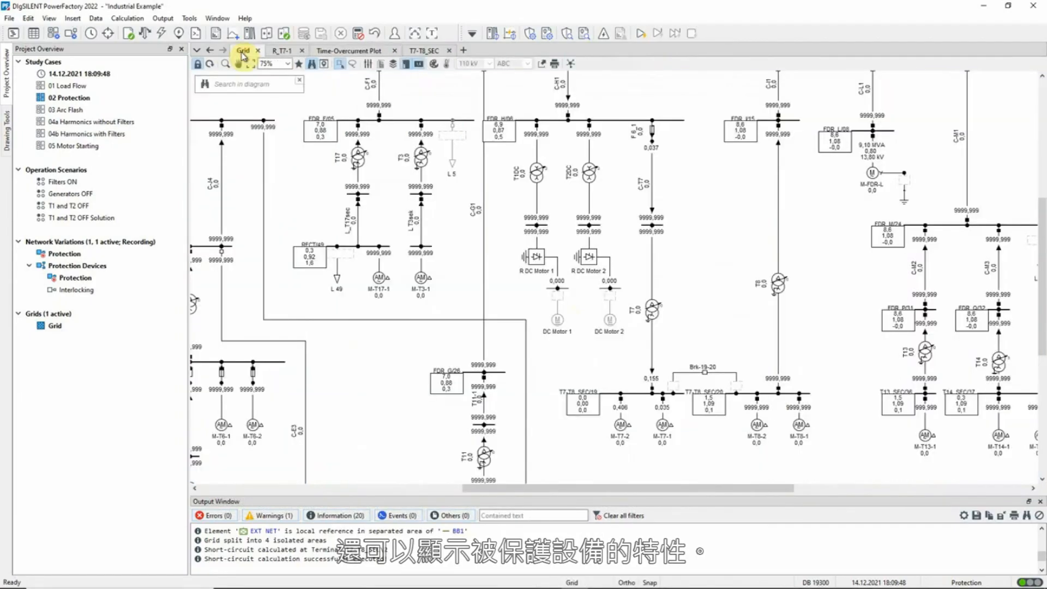
pyautogui.rightClick(663, 425)
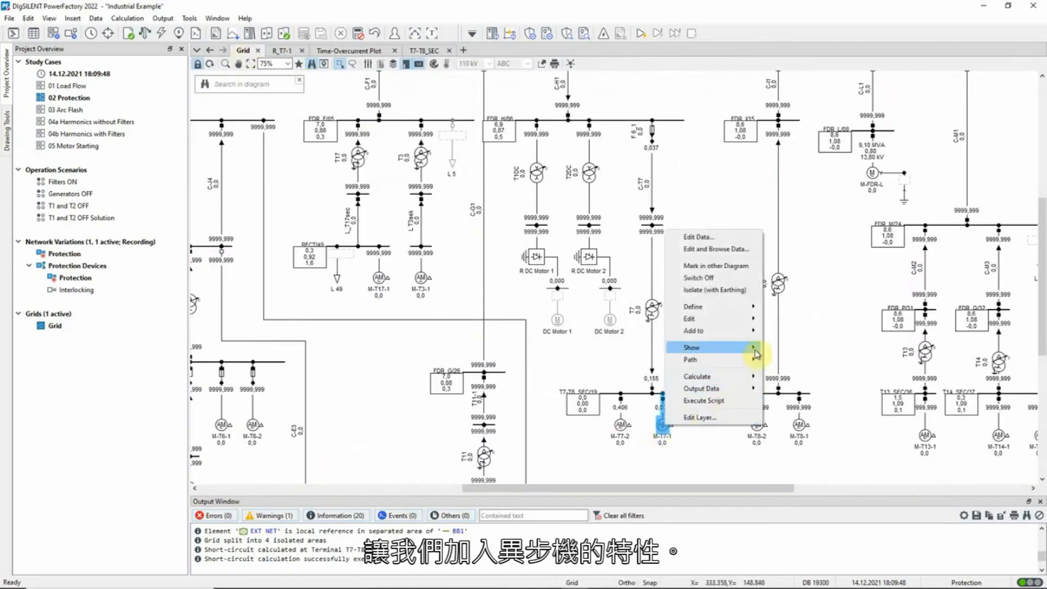
pyautogui.moveTo(709, 347)
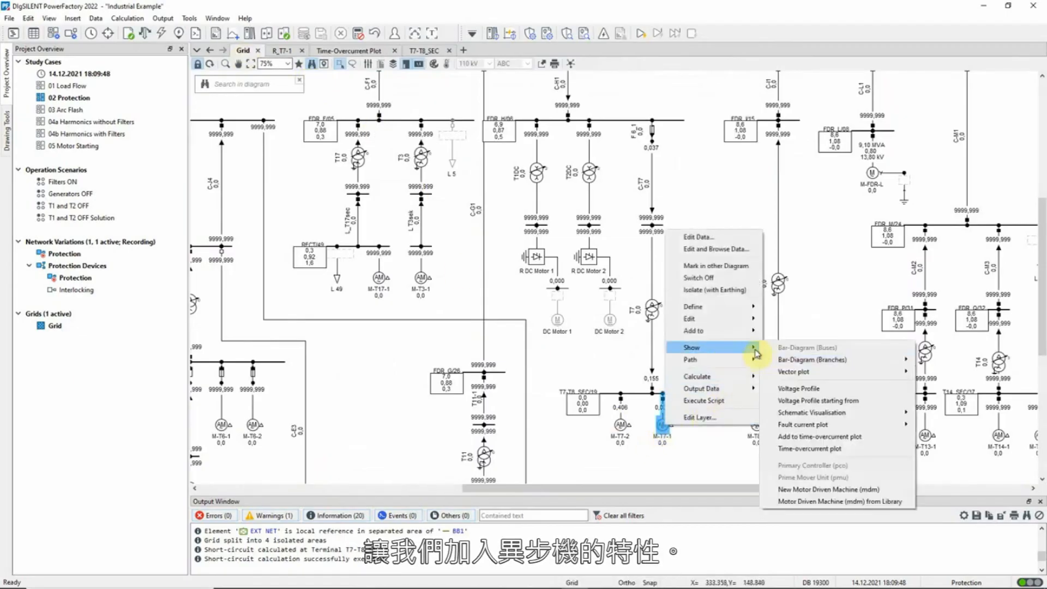
pyautogui.click(875, 439)
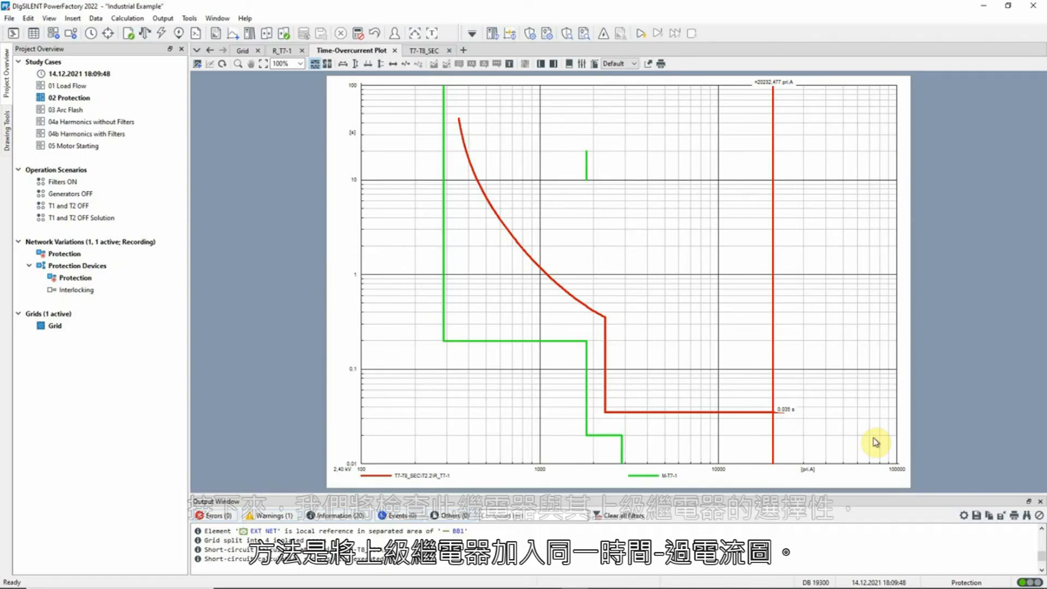
# Add the upstream relay R_T7-sec, below transformer T7, to the same time-overcurrent plot
pyautogui.click(241, 51)
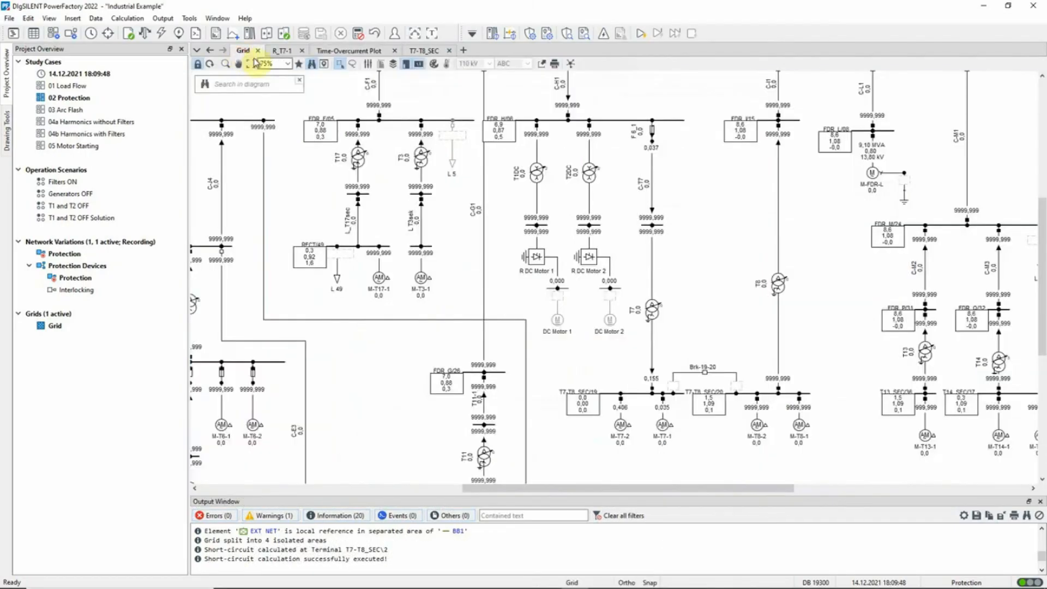
pyautogui.rightClick(653, 377)
pyautogui.moveTo(755, 457)
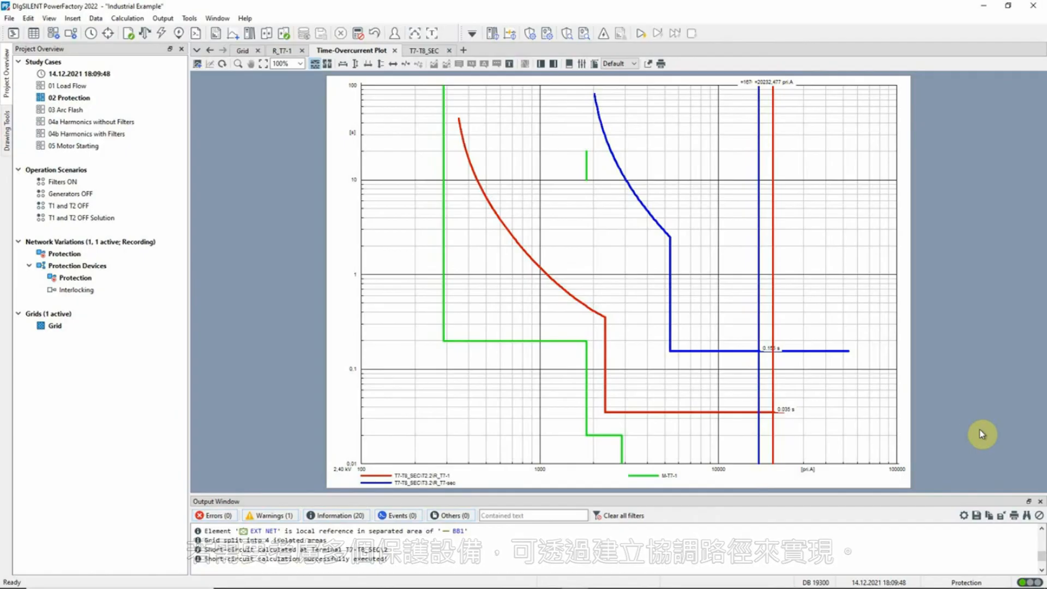
# Return to the Grid diagram and reset the short-circuit calculation results
pyautogui.click(242, 51)
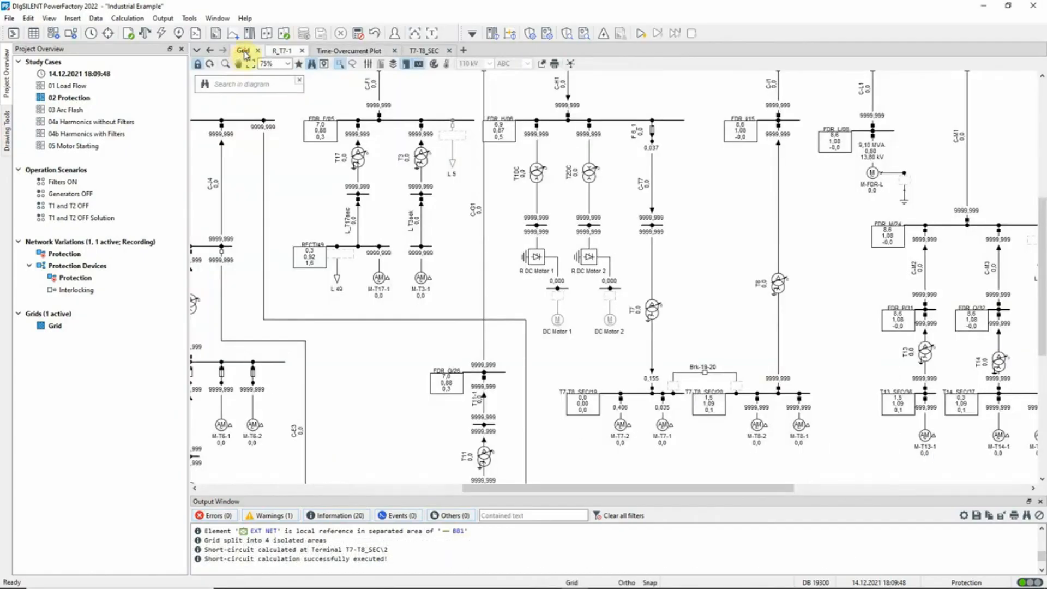
pyautogui.click(341, 33)
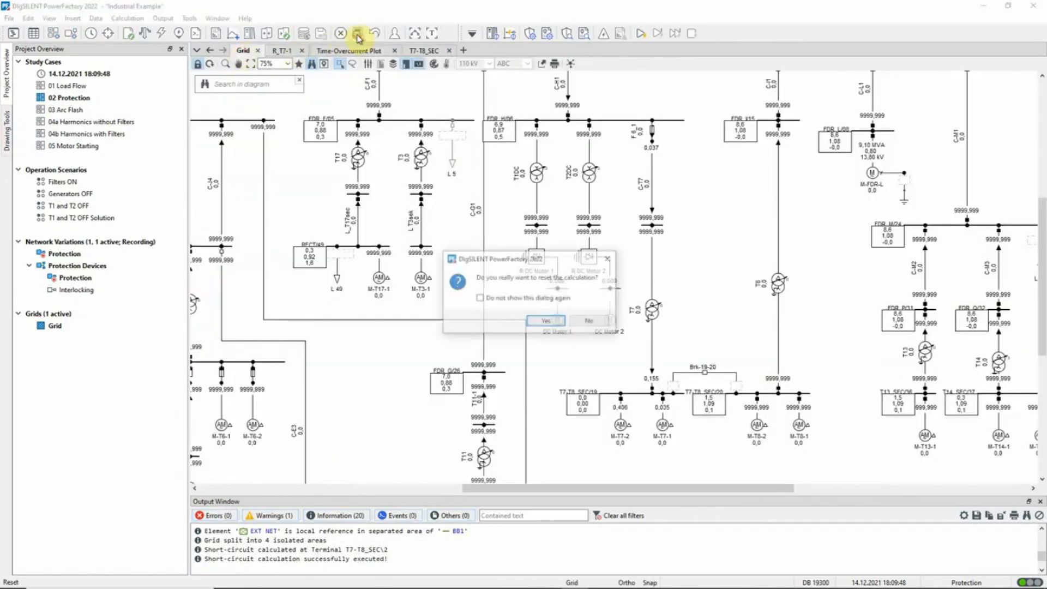
pyautogui.click(545, 323)
# Select the shortest path from the lower of the two busbars below the external network to motor M-T7-1 and show its time-overcurrent plot
pyautogui.click(251, 64)
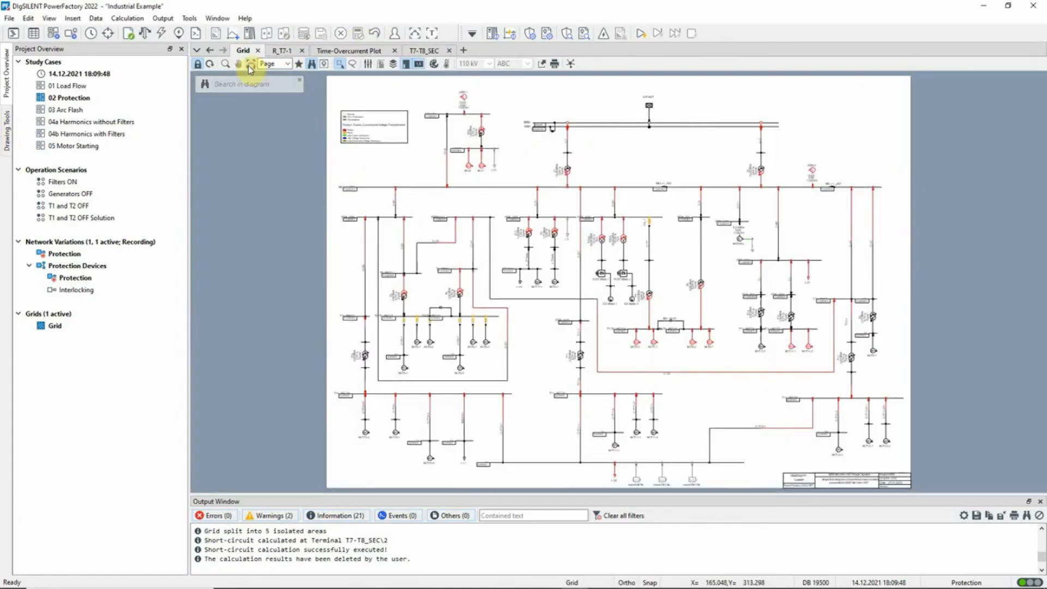
pyautogui.click(601, 129)
pyautogui.hotkey('ctrl', 'shift')
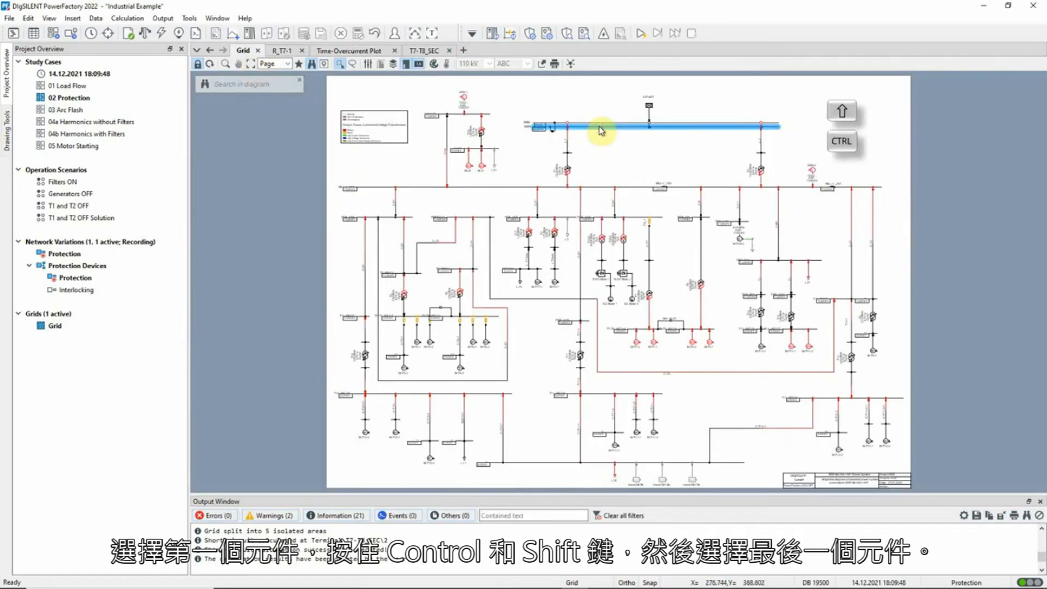
pyautogui.keyDown('ctrl'); pyautogui.keyDown('shift'); pyautogui.click(656, 343); pyautogui.keyUp('shift'); pyautogui.keyUp('ctrl')
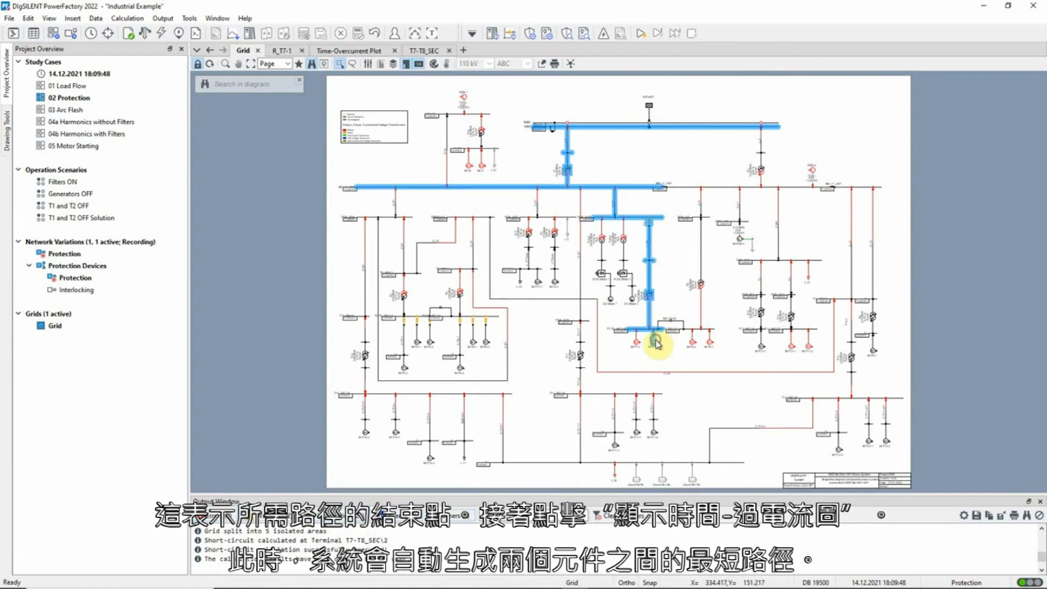
pyautogui.rightClick(657, 343)
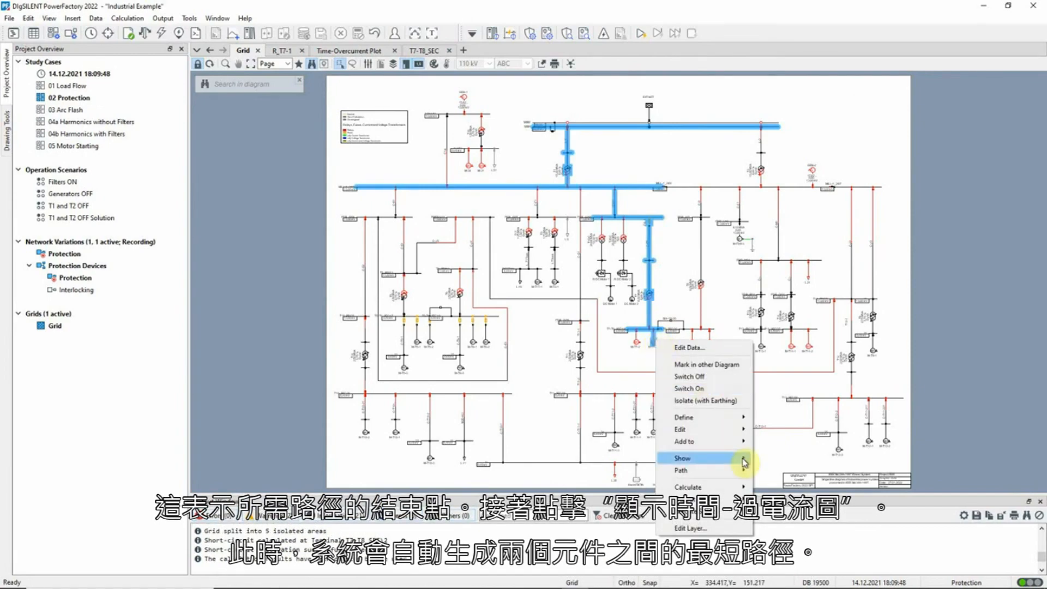
pyautogui.moveTo(745, 461)
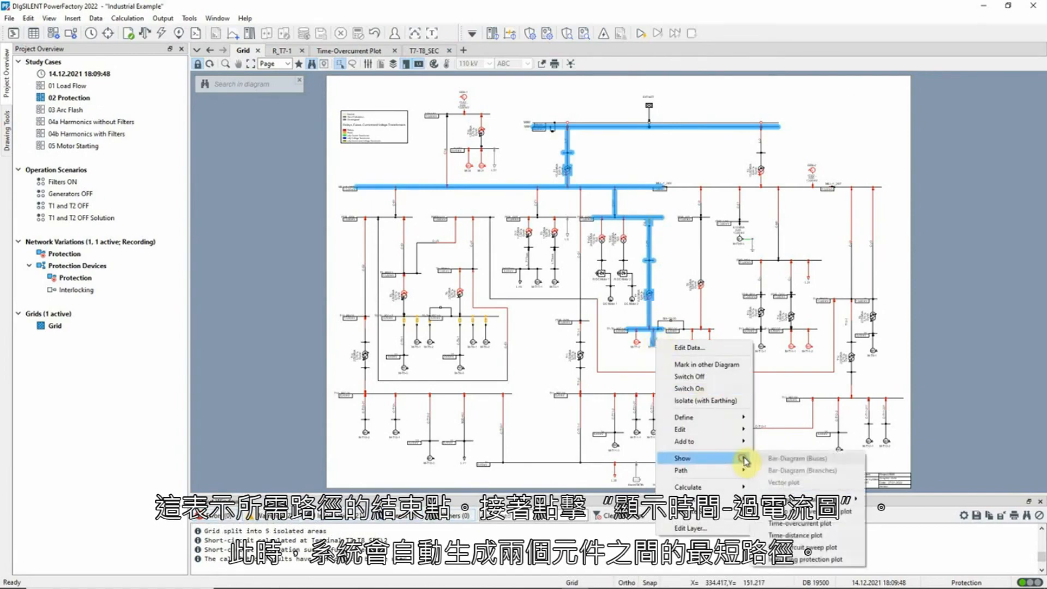
pyautogui.click(799, 528)
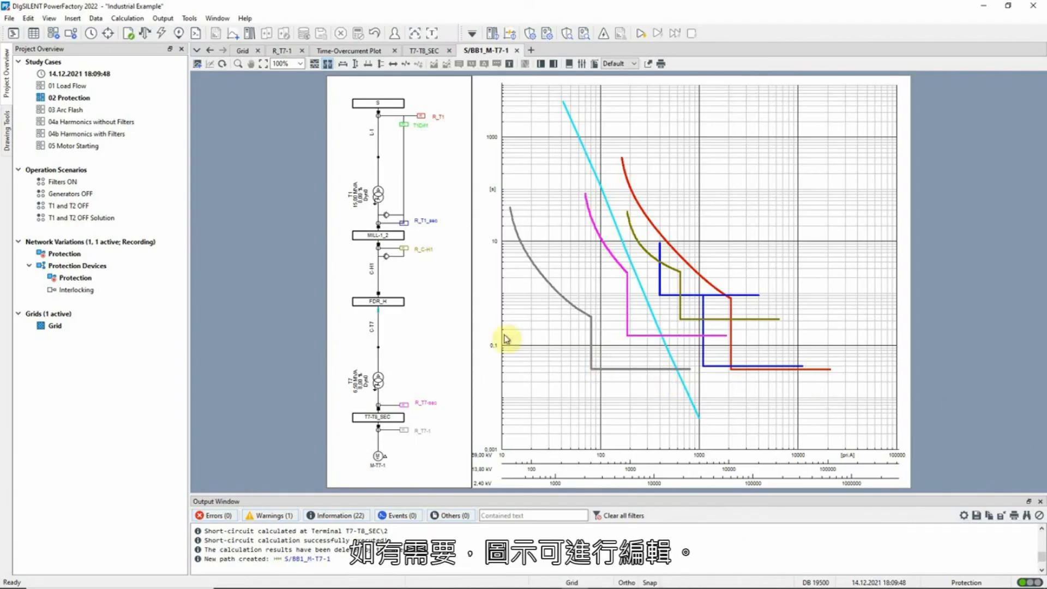
# Tidy the path's coordination diagram by shifting busbar FDR_H slightly downward and placing the R_T1 label above its relay
pyautogui.click(399, 308)
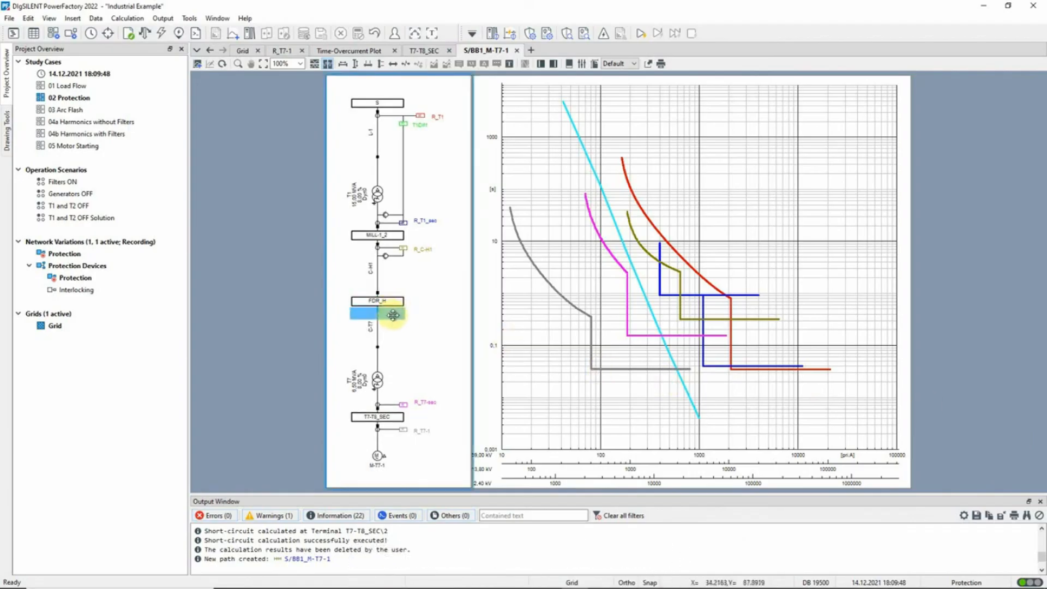
pyautogui.moveTo(439, 117); pyautogui.dragTo(438, 106)
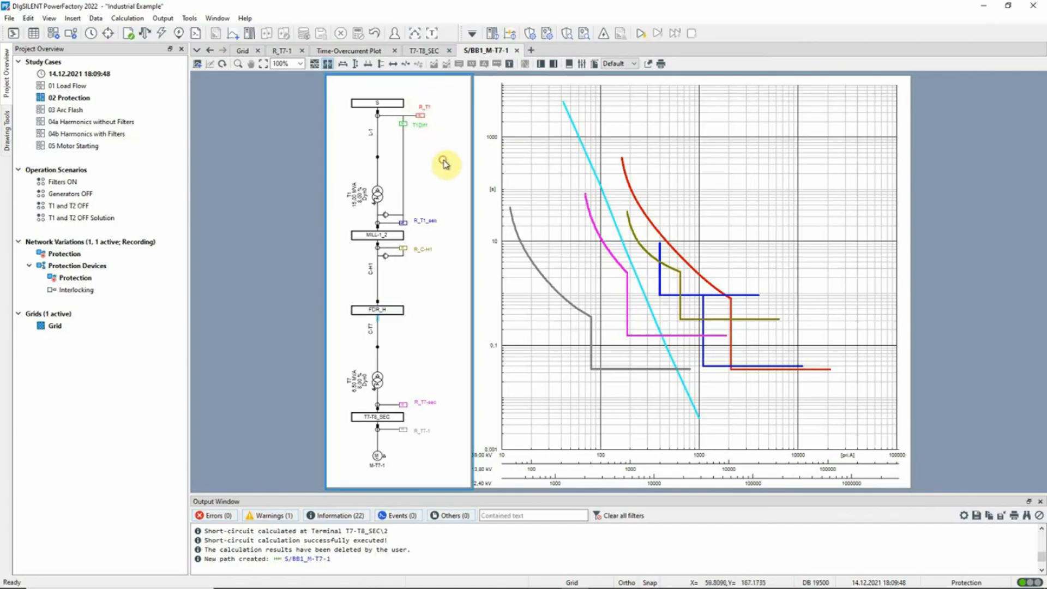
pyautogui.click(981, 126)
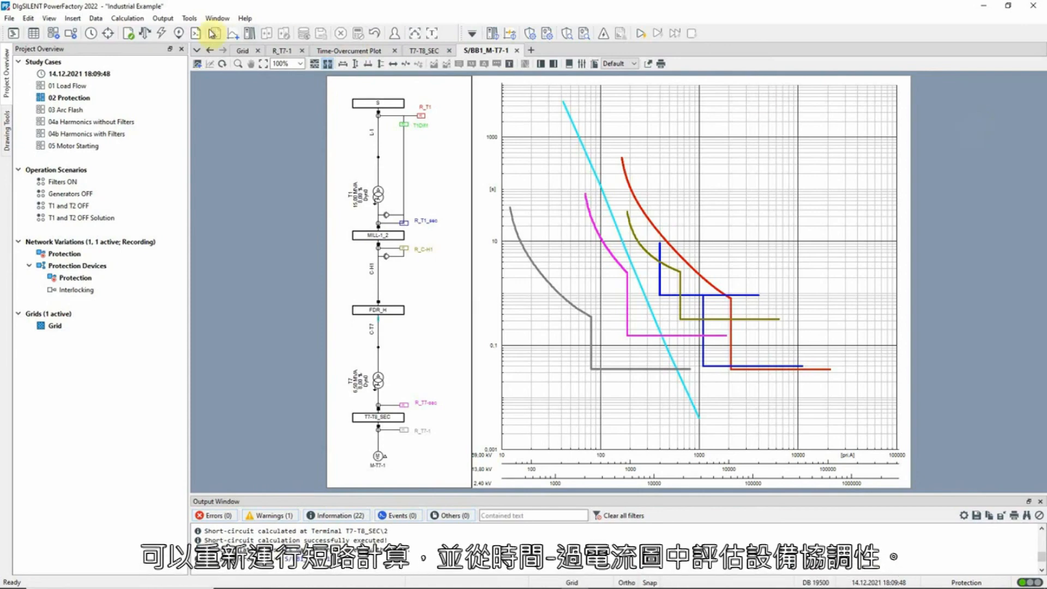
# Run the IEC 60909 3-Phase Short-Circuit calculation at T7-T8_SEC\2 for the path's time-overcurrent plot
pyautogui.click(179, 34)
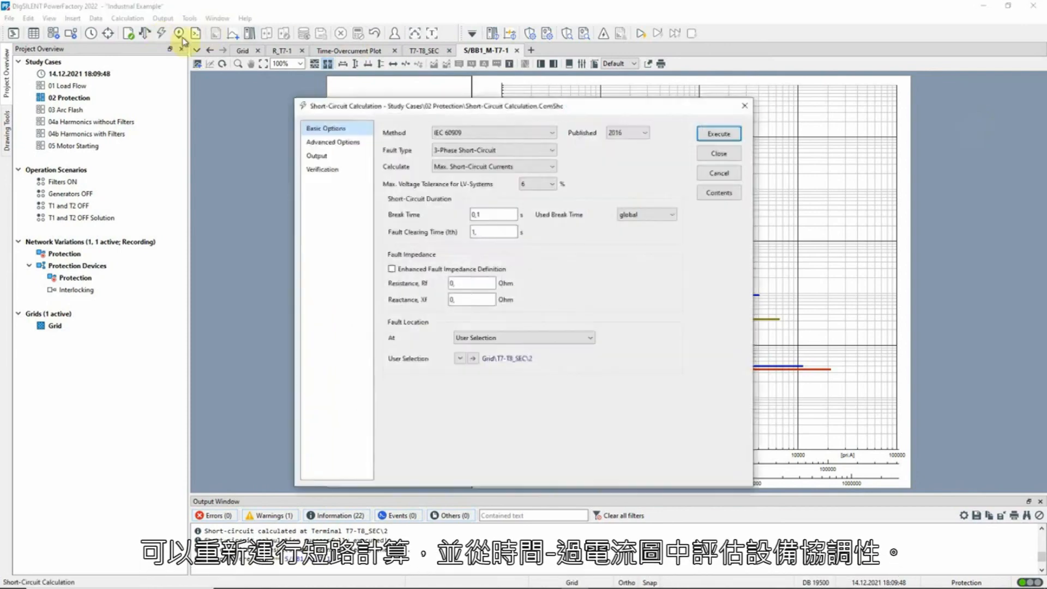
pyautogui.click(738, 134)
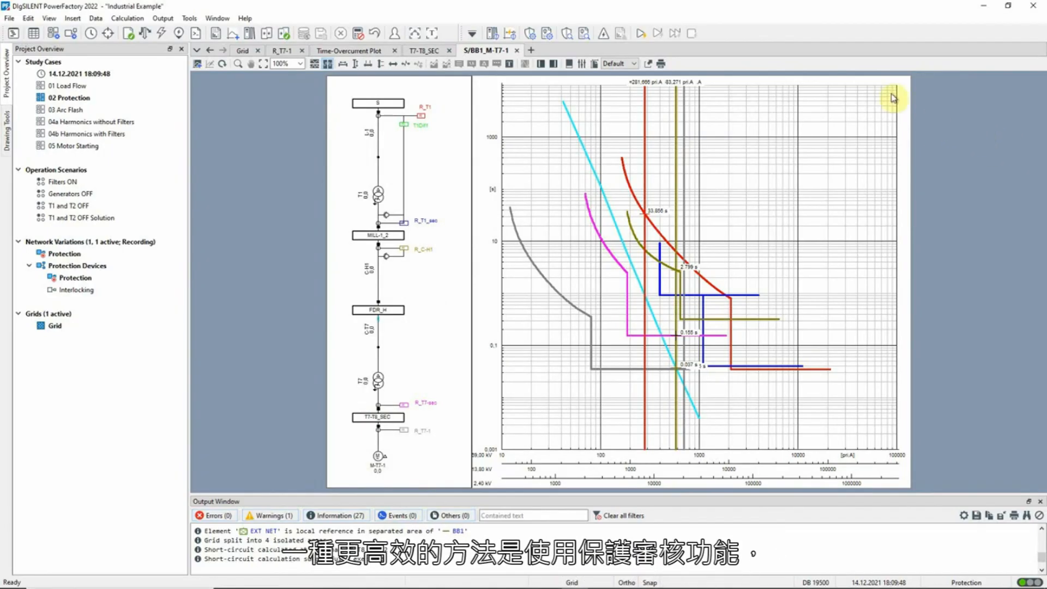
# Review the 1ph fault case definition and run the Protection Audit for the Grid's branches with a 10 % line step size
pyautogui.click(567, 36)
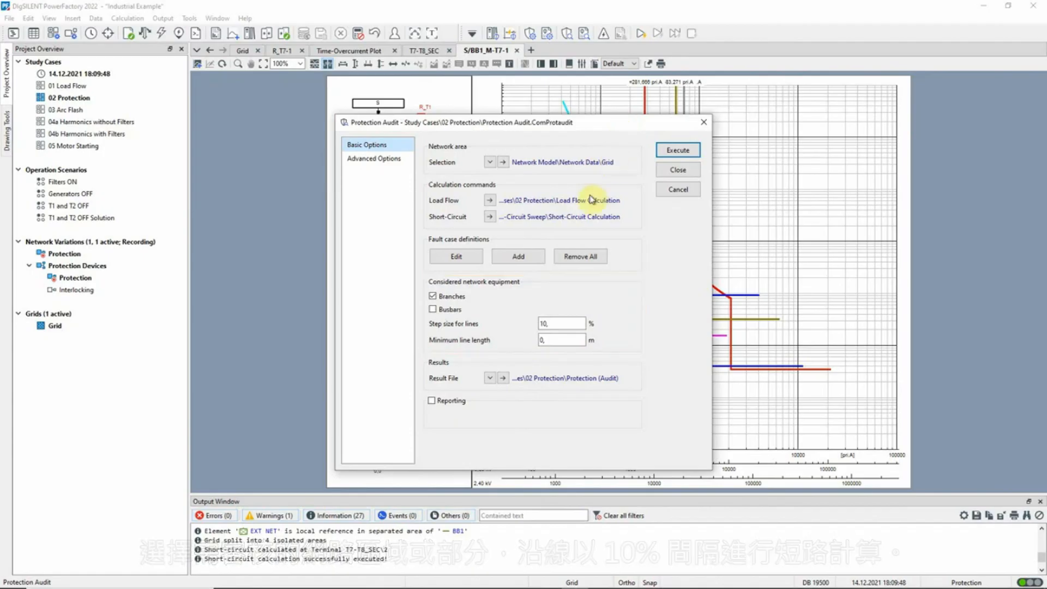
pyautogui.click(471, 258)
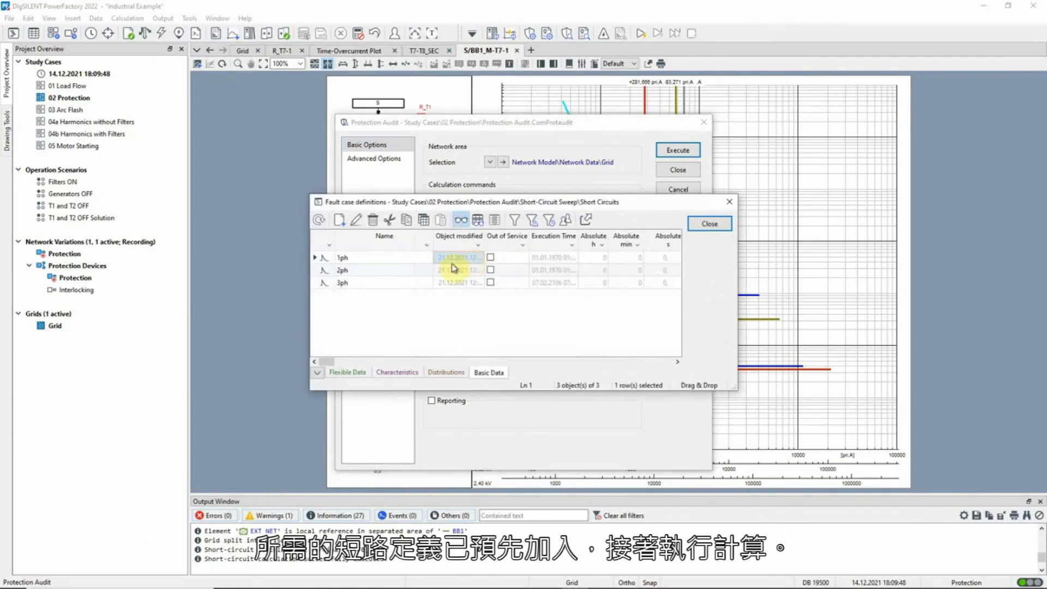
pyautogui.doubleClick(332, 260)
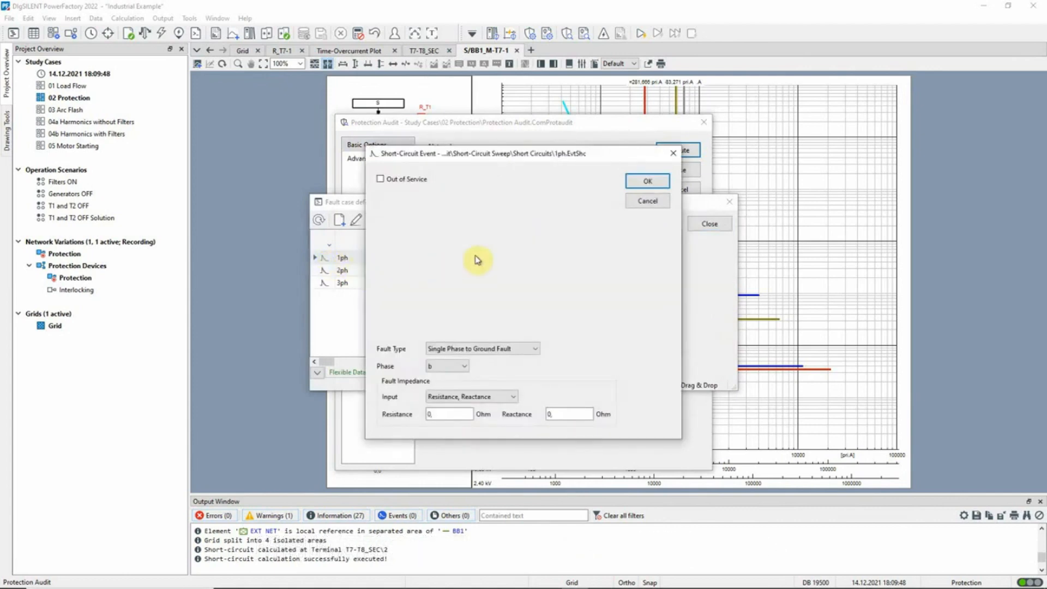
pyautogui.press('Escape')
pyautogui.press('Escape')
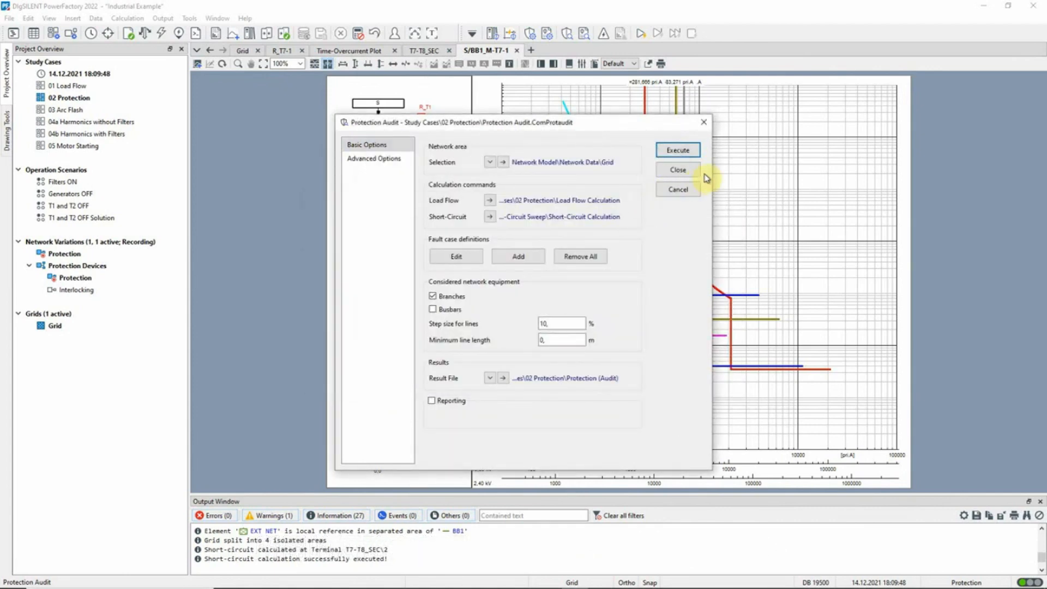
pyautogui.click(693, 153)
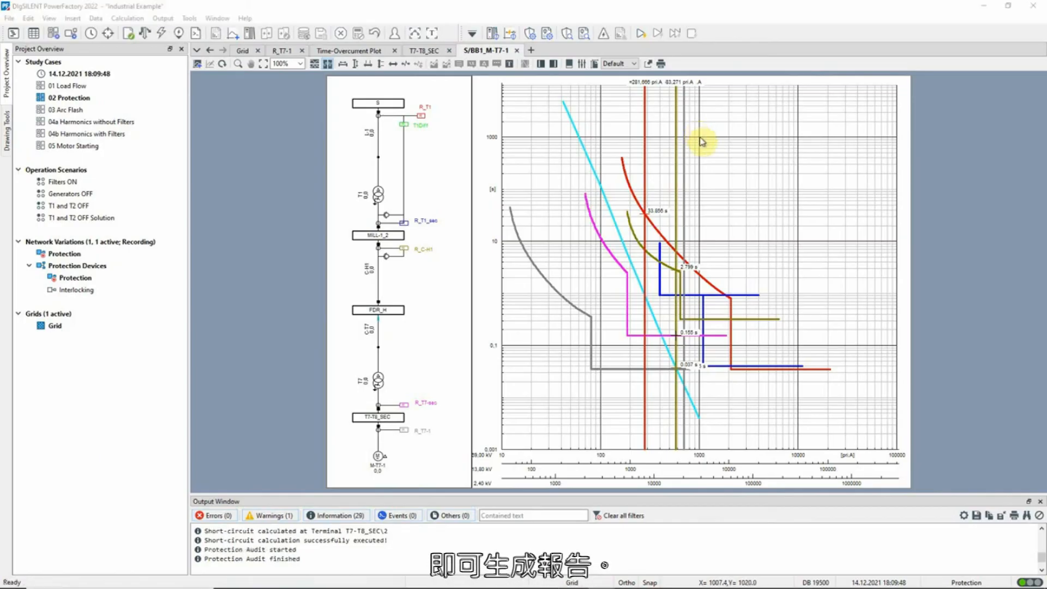
# Check the coordination margin and generate the Protection Audit Results report with Verify device coordination
pyautogui.click(583, 34)
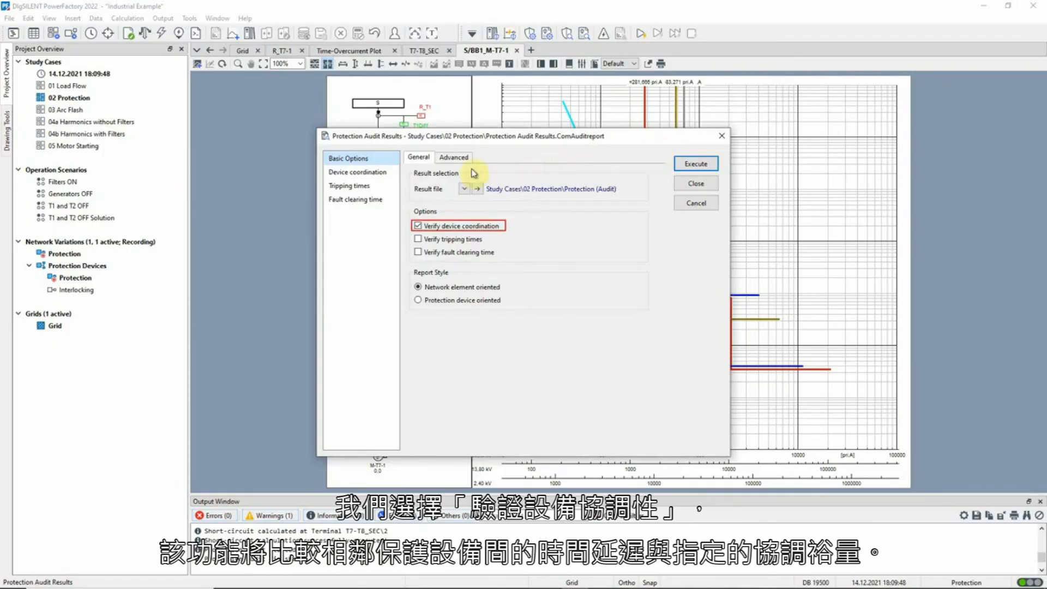
pyautogui.click(388, 172)
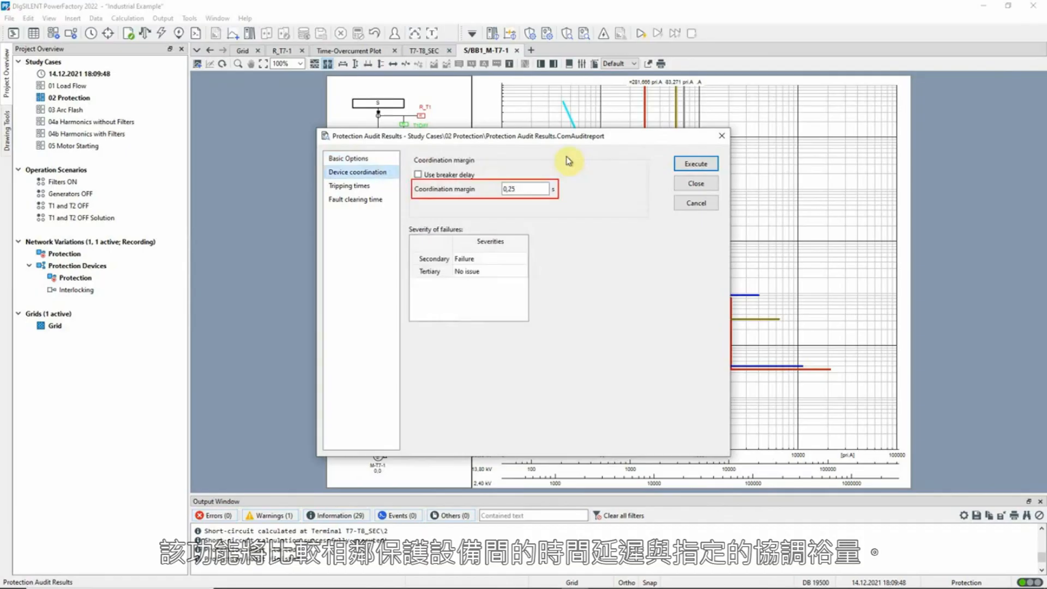
pyautogui.click(692, 164)
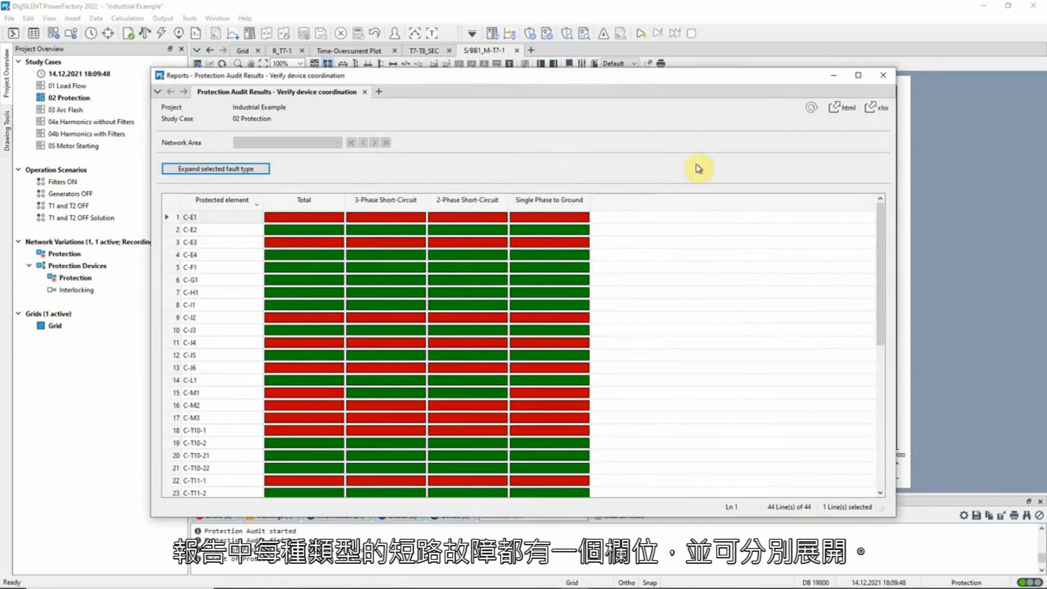
# Expand the Single Phase to Ground results and show the detailed coordination margins for protected element C-J2
pyautogui.click(551, 201)
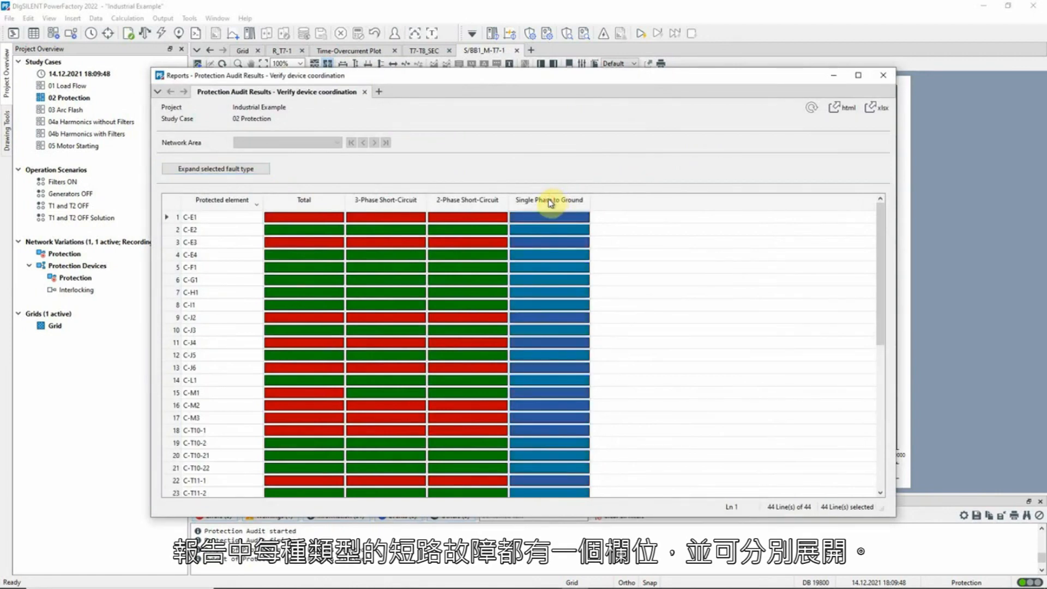
pyautogui.click(214, 169)
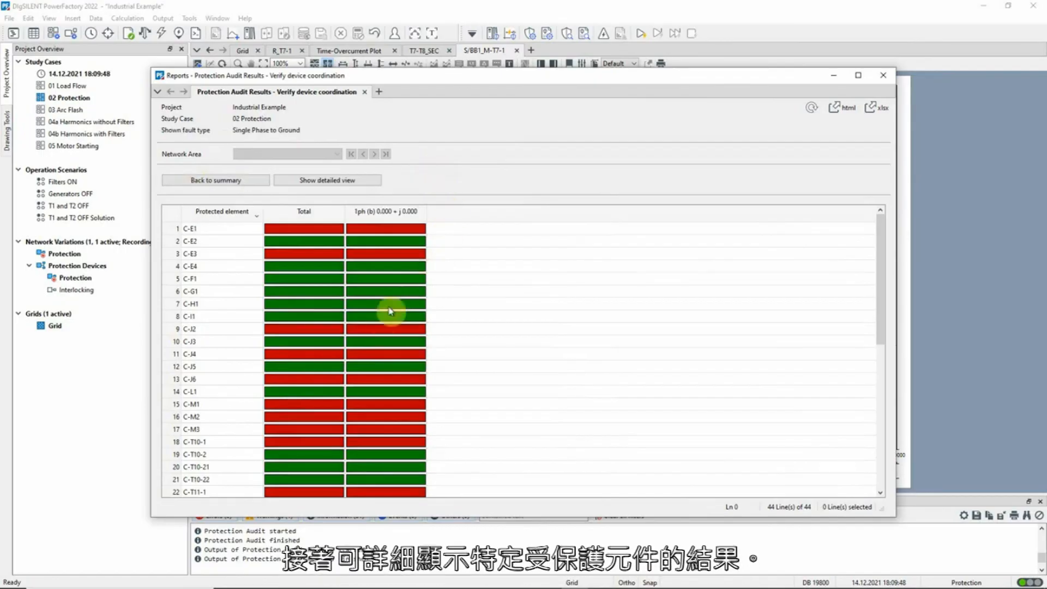
pyautogui.click(374, 331)
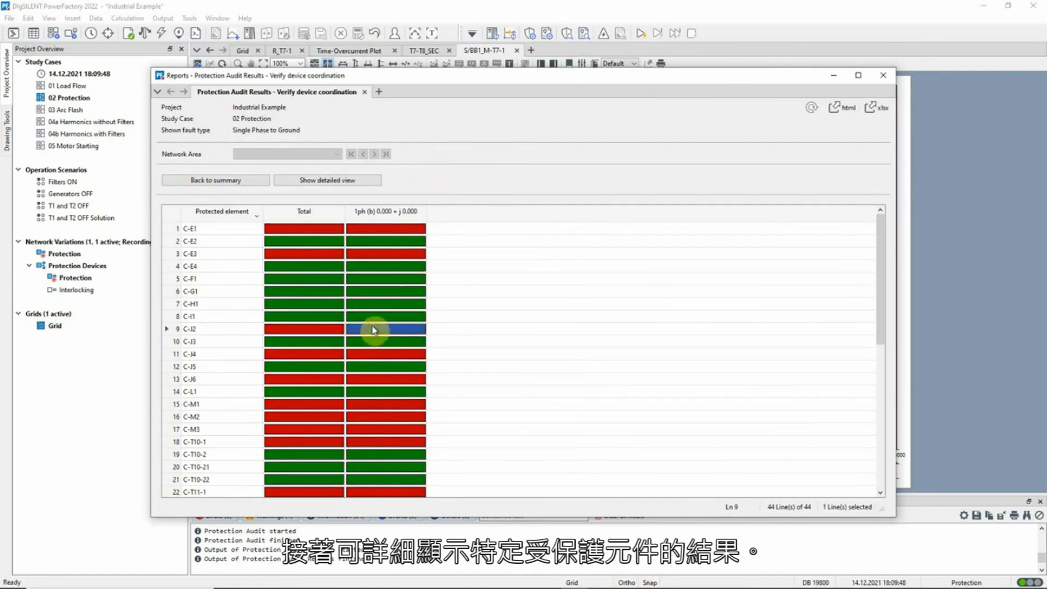
pyautogui.click(338, 181)
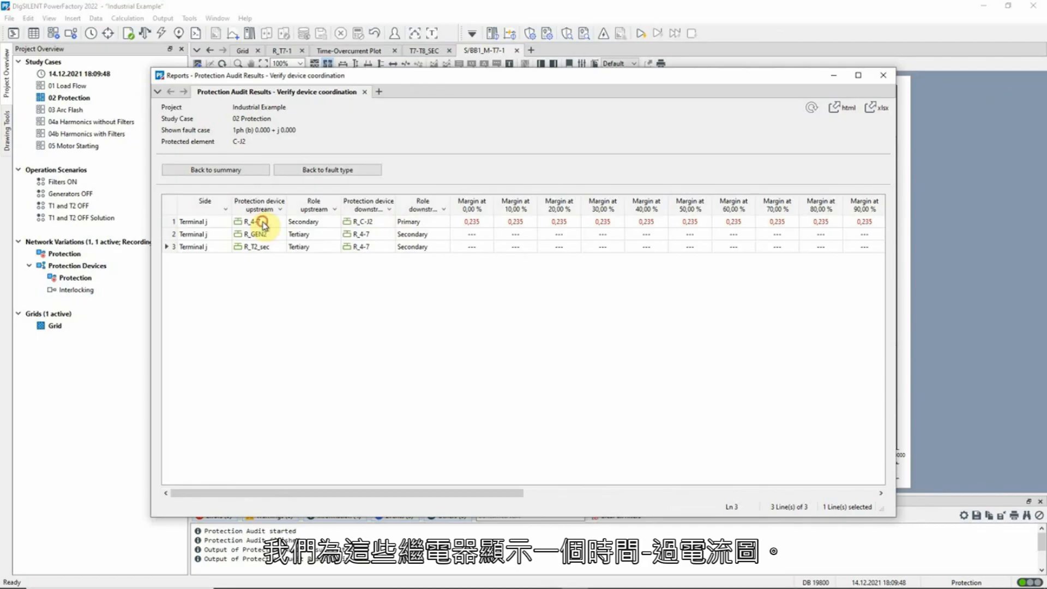
# Create a time-overcurrent plot for upstream relay R_4-7 and downstream relay R_C-J2 from the audit's C-J2 results
pyautogui.rightClick(360, 221)
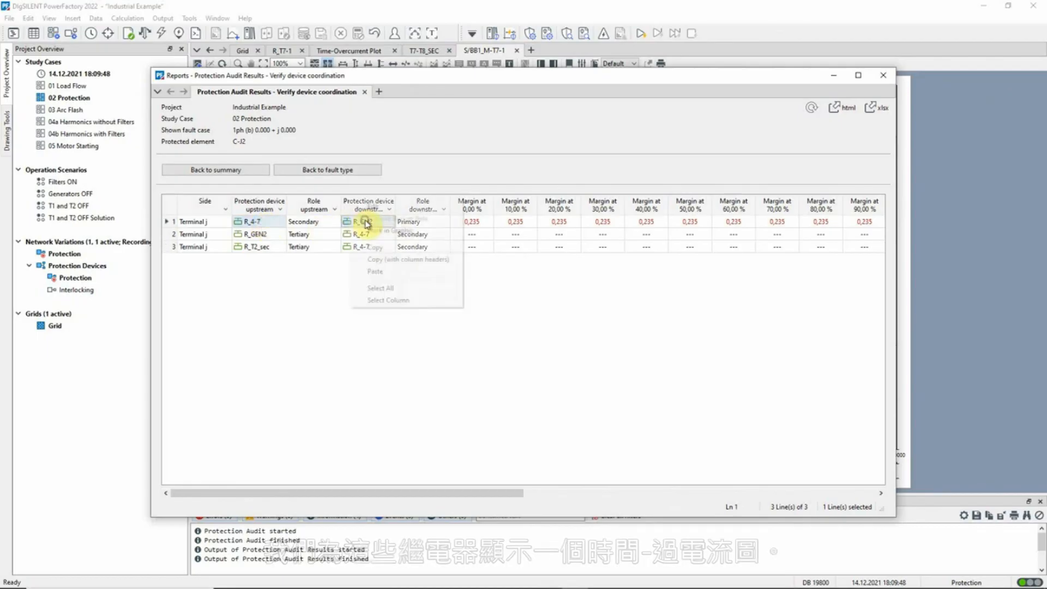
pyautogui.click(374, 212)
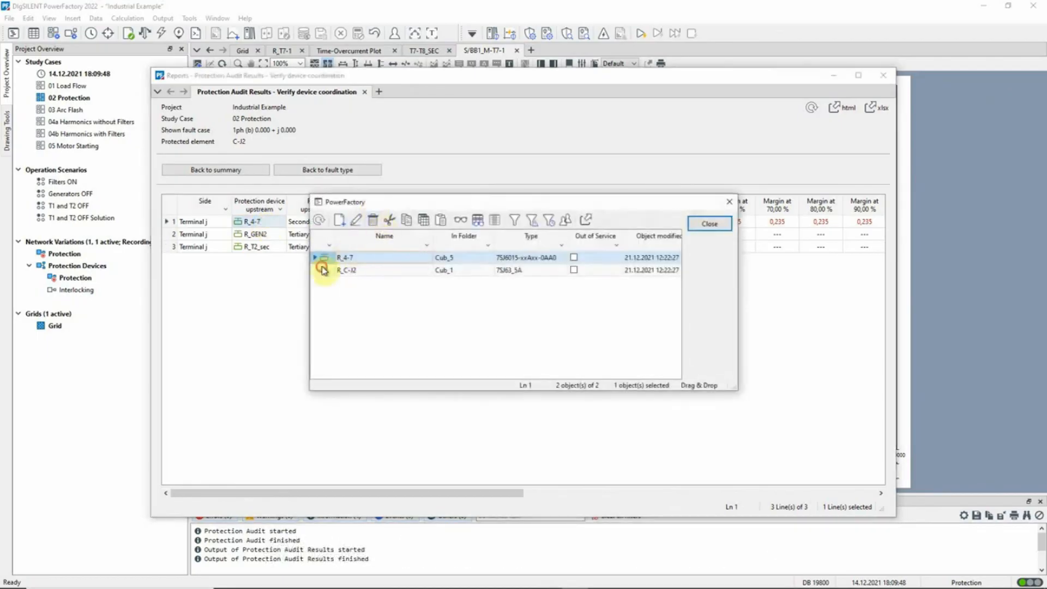
pyautogui.keyDown('ctrl'); pyautogui.click(322, 270); pyautogui.keyUp('ctrl')
pyautogui.rightClick(322, 270)
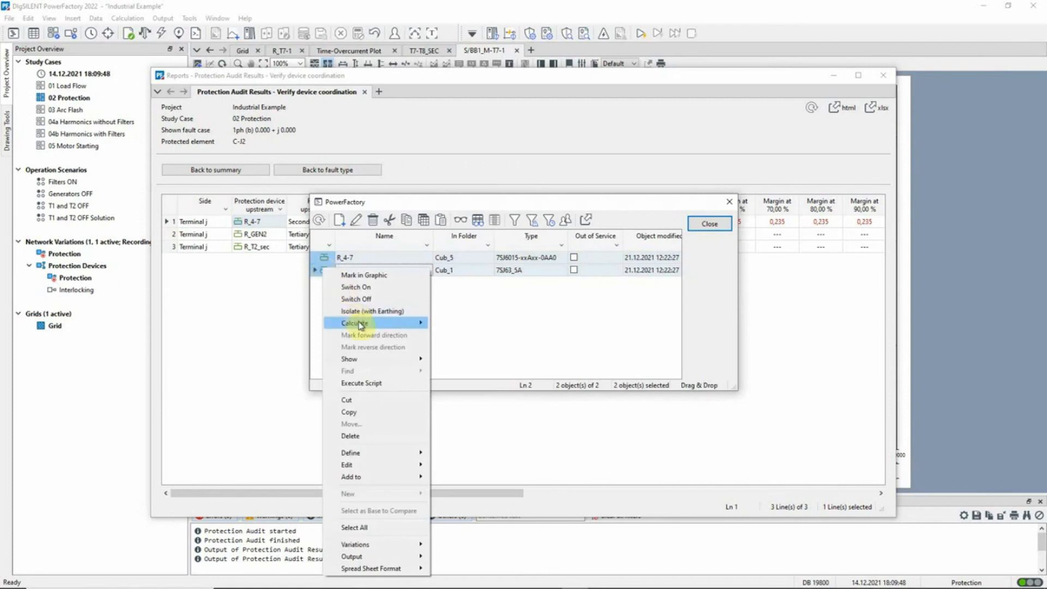
pyautogui.moveTo(429, 361)
pyautogui.click(485, 395)
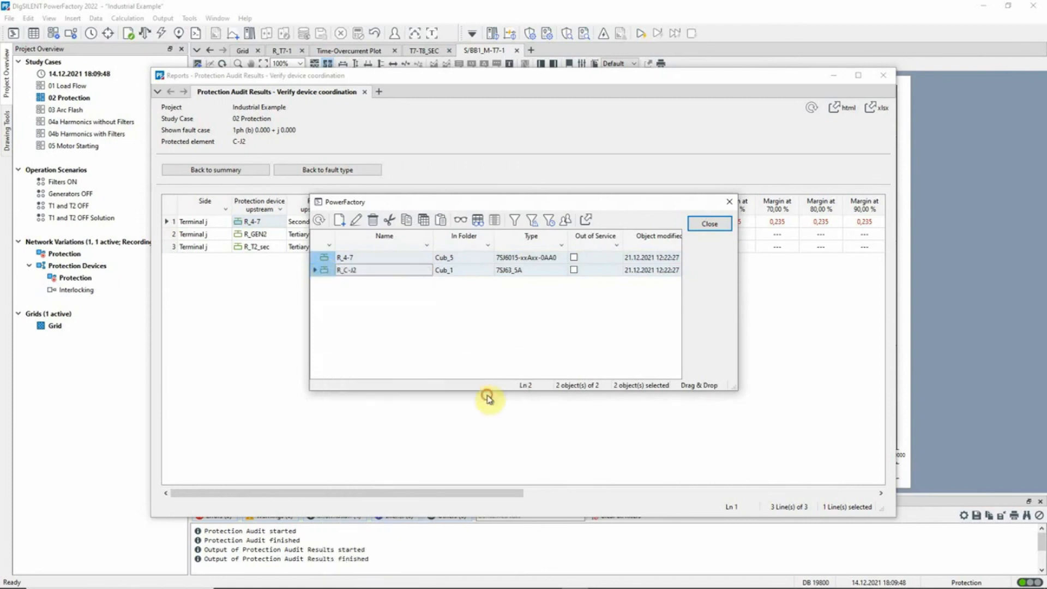
pyautogui.click(709, 225)
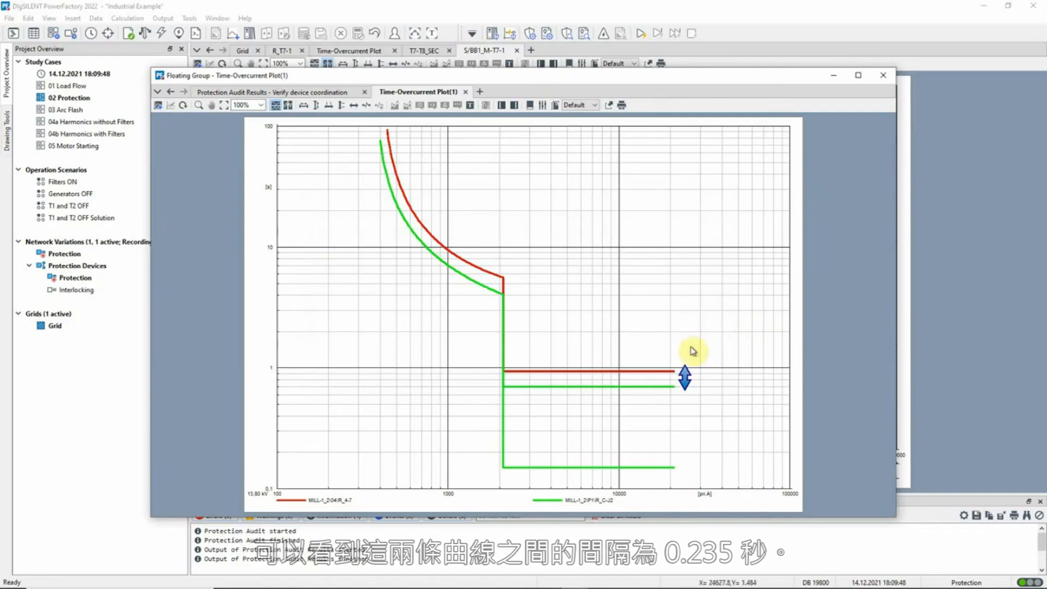
# Set the time setting of relay R_4-7's I>> definite time-overcurrent element to 0.92 s
pyautogui.doubleClick(546, 376)
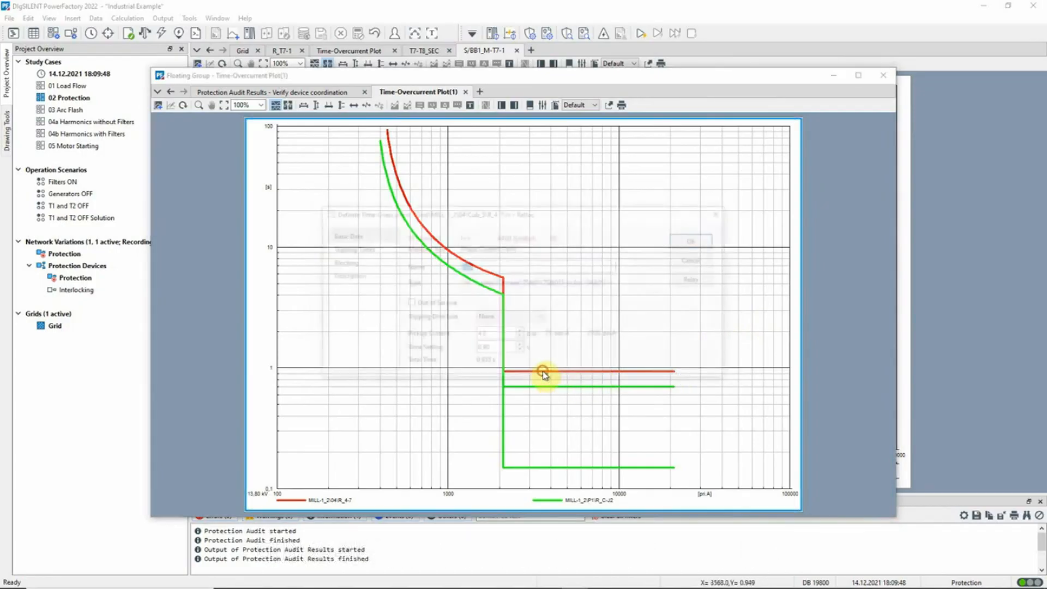
pyautogui.moveTo(582, 216); pyautogui.dragTo(618, 134)
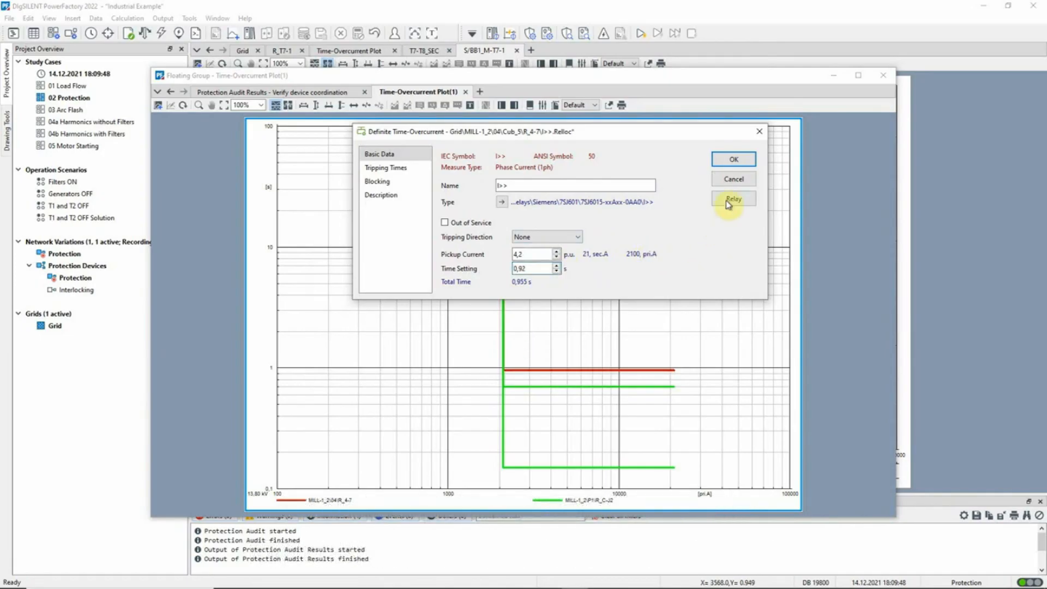
pyautogui.click(735, 162)
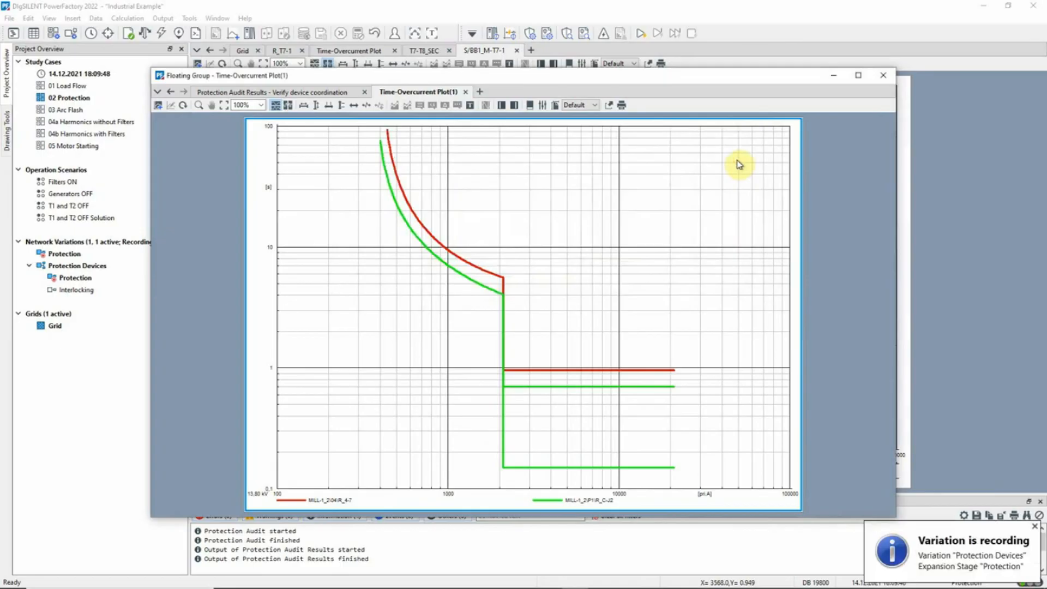
# Rerun the Protection Audit with the changed relay setting and regenerate the device coordination report
pyautogui.click(567, 34)
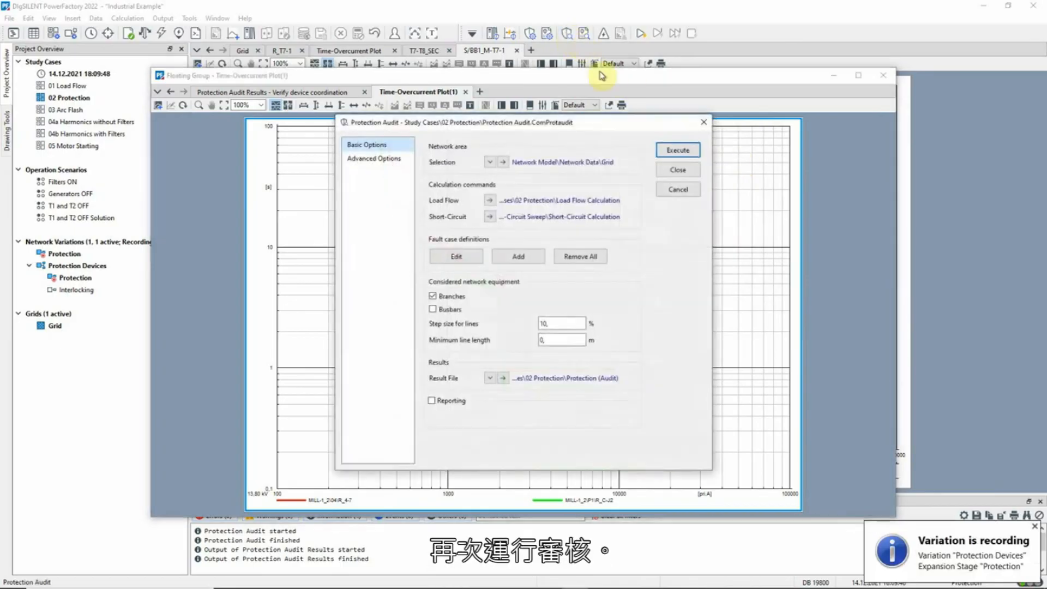
pyautogui.click(678, 150)
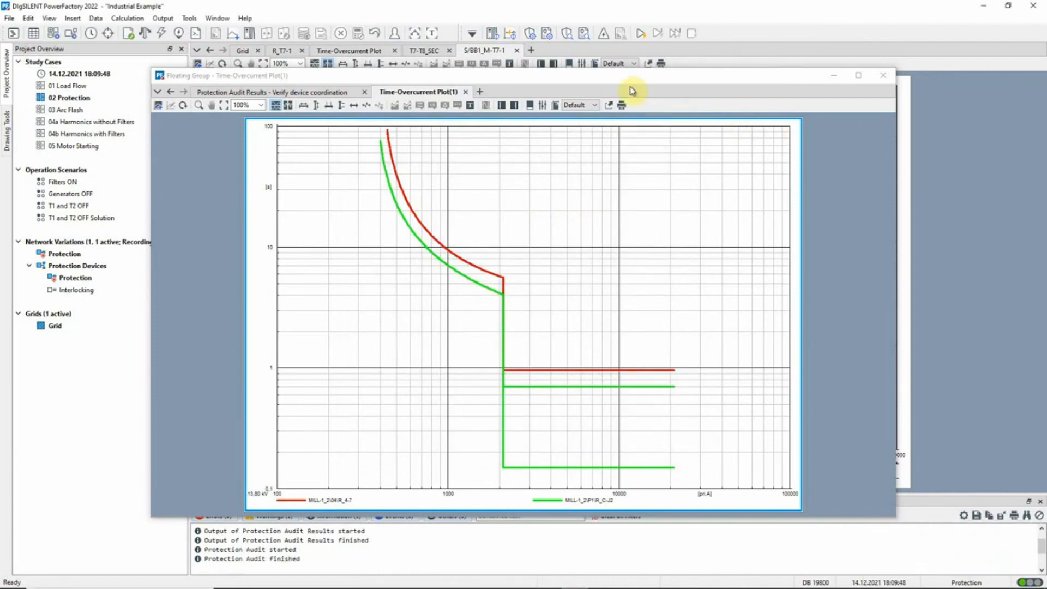
pyautogui.click(585, 35)
pyautogui.click(684, 164)
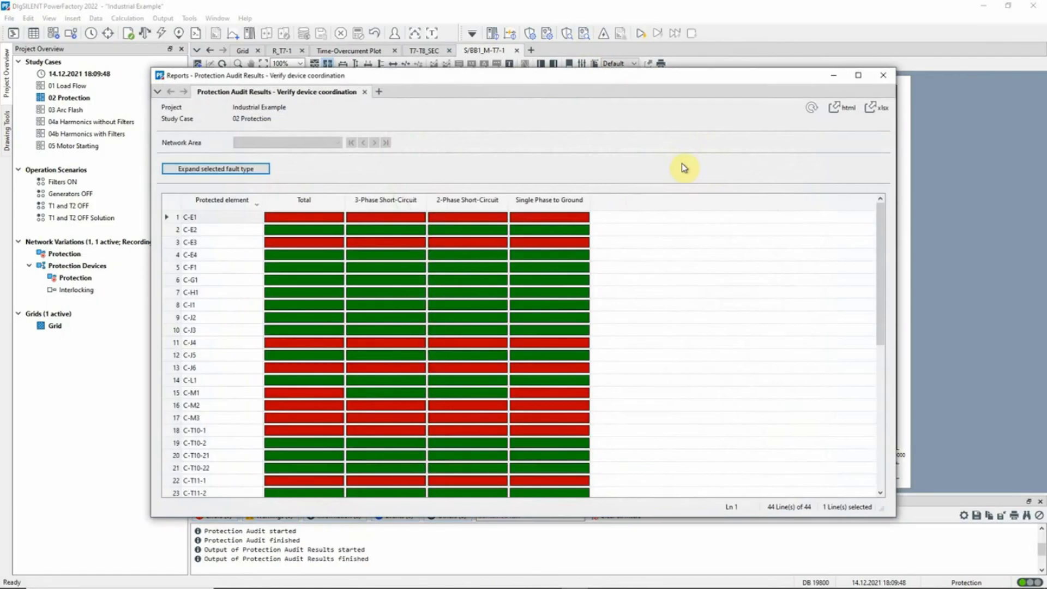
# Recheck C-J2's detailed Single Phase to Ground coordination margins in the regenerated report
pyautogui.click(572, 202)
pyautogui.click(244, 169)
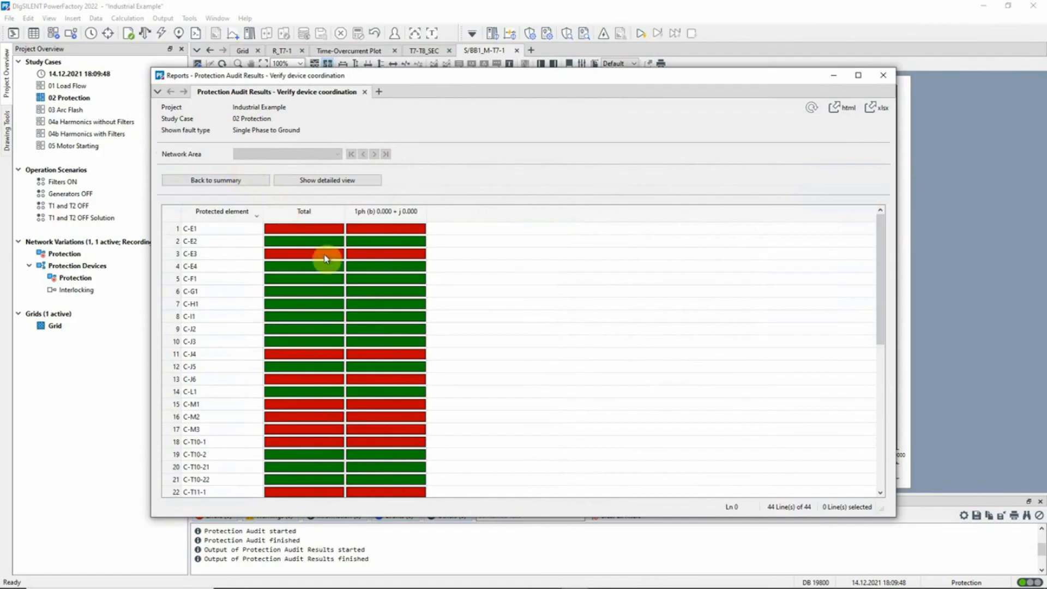
pyautogui.click(382, 330)
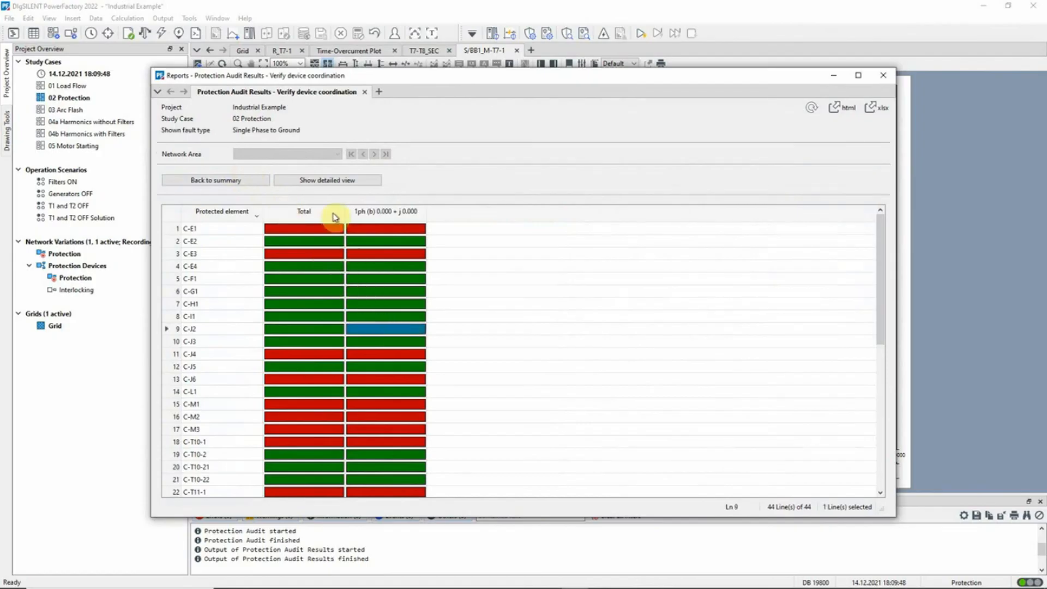
pyautogui.click(330, 180)
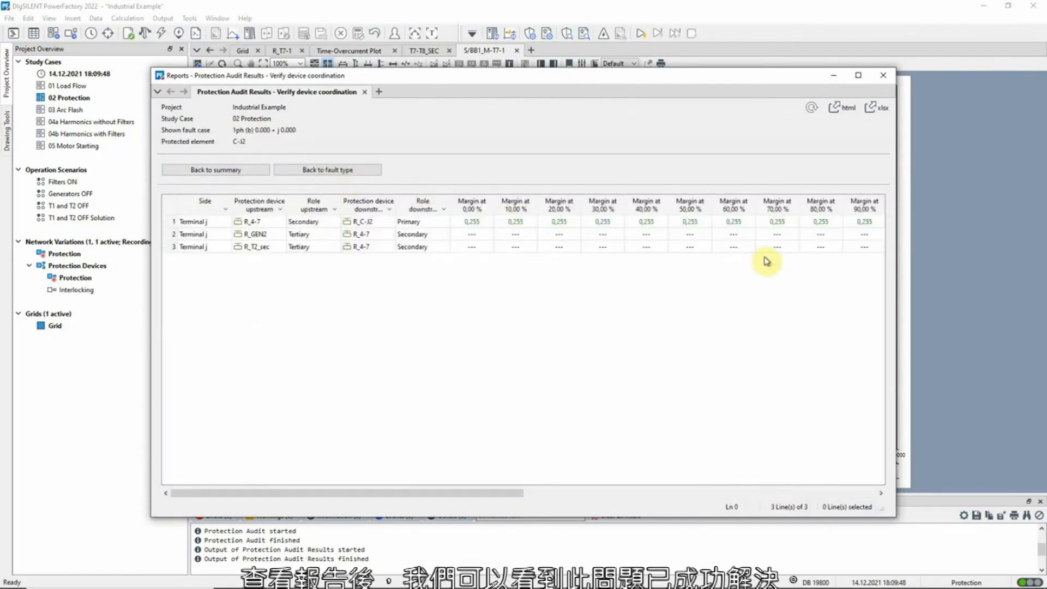